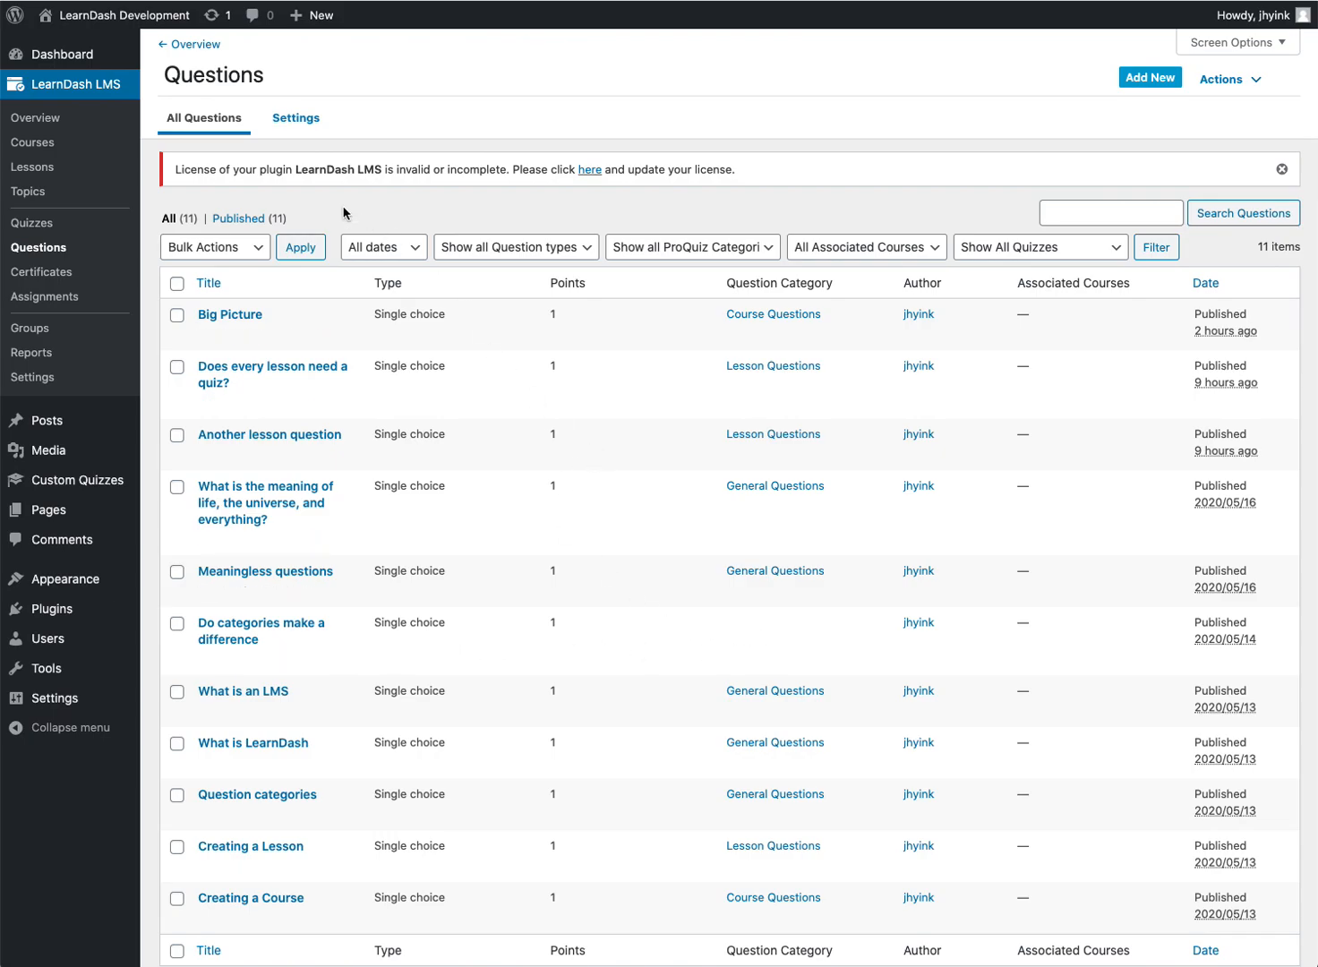
# - Create a new LearnDash quiz titled "Demo Quiz"
pyautogui.click(22, 226)
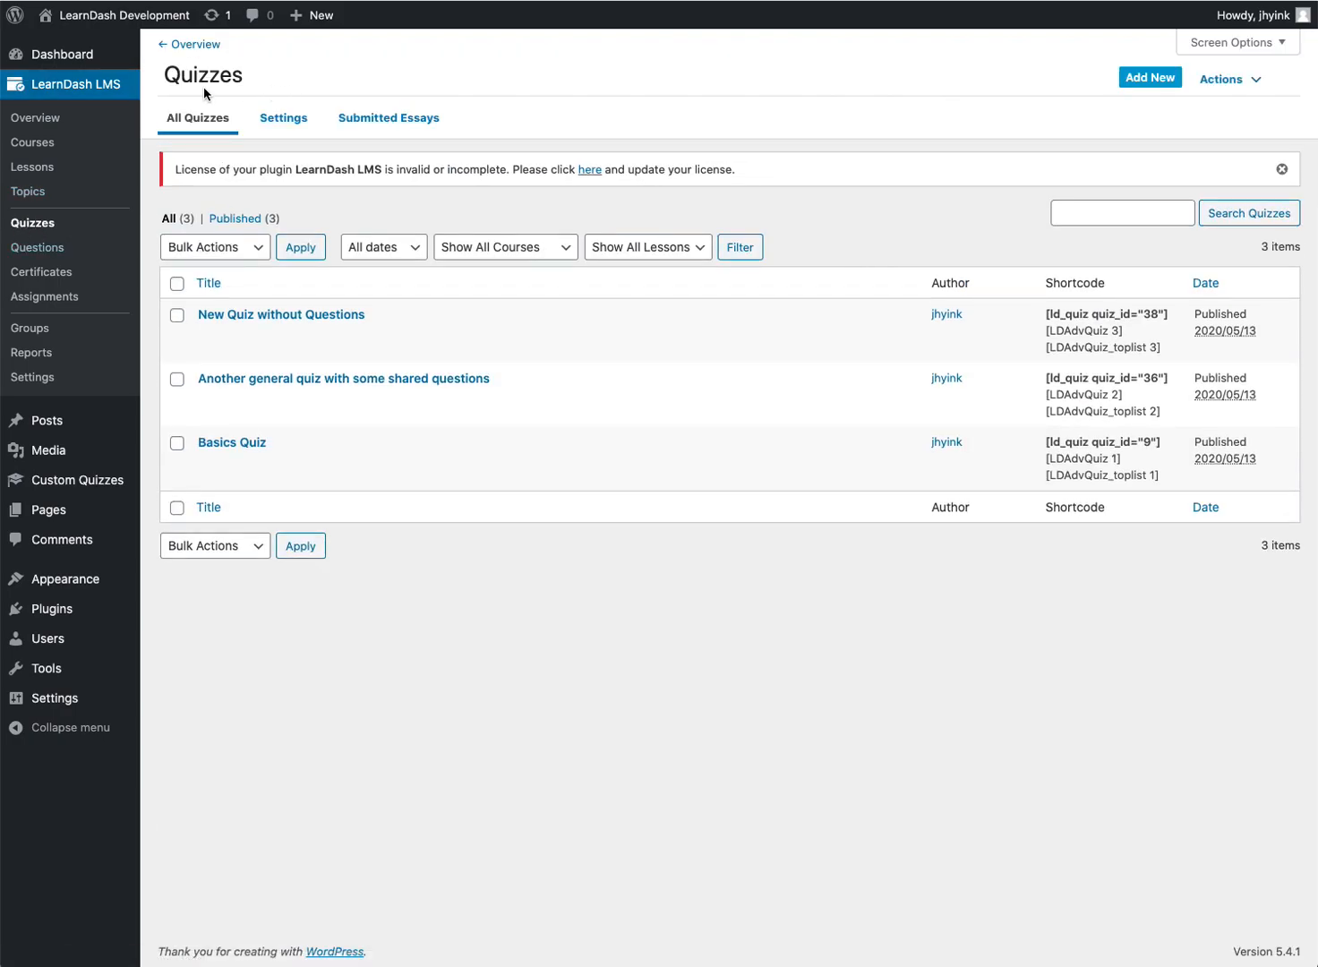
pyautogui.click(1163, 81)
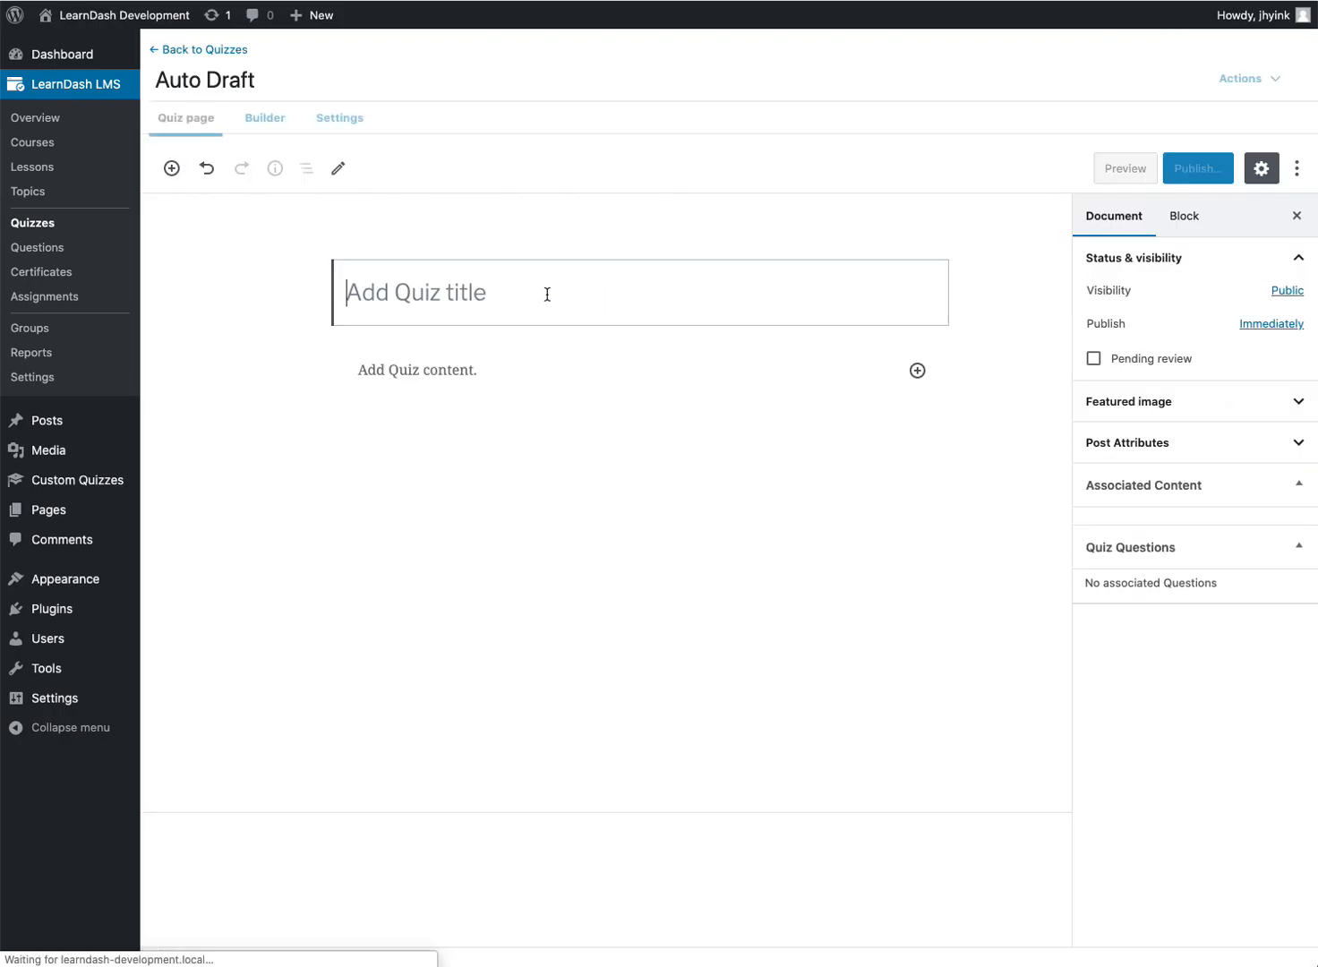
pyautogui.write('Demo Quiz')
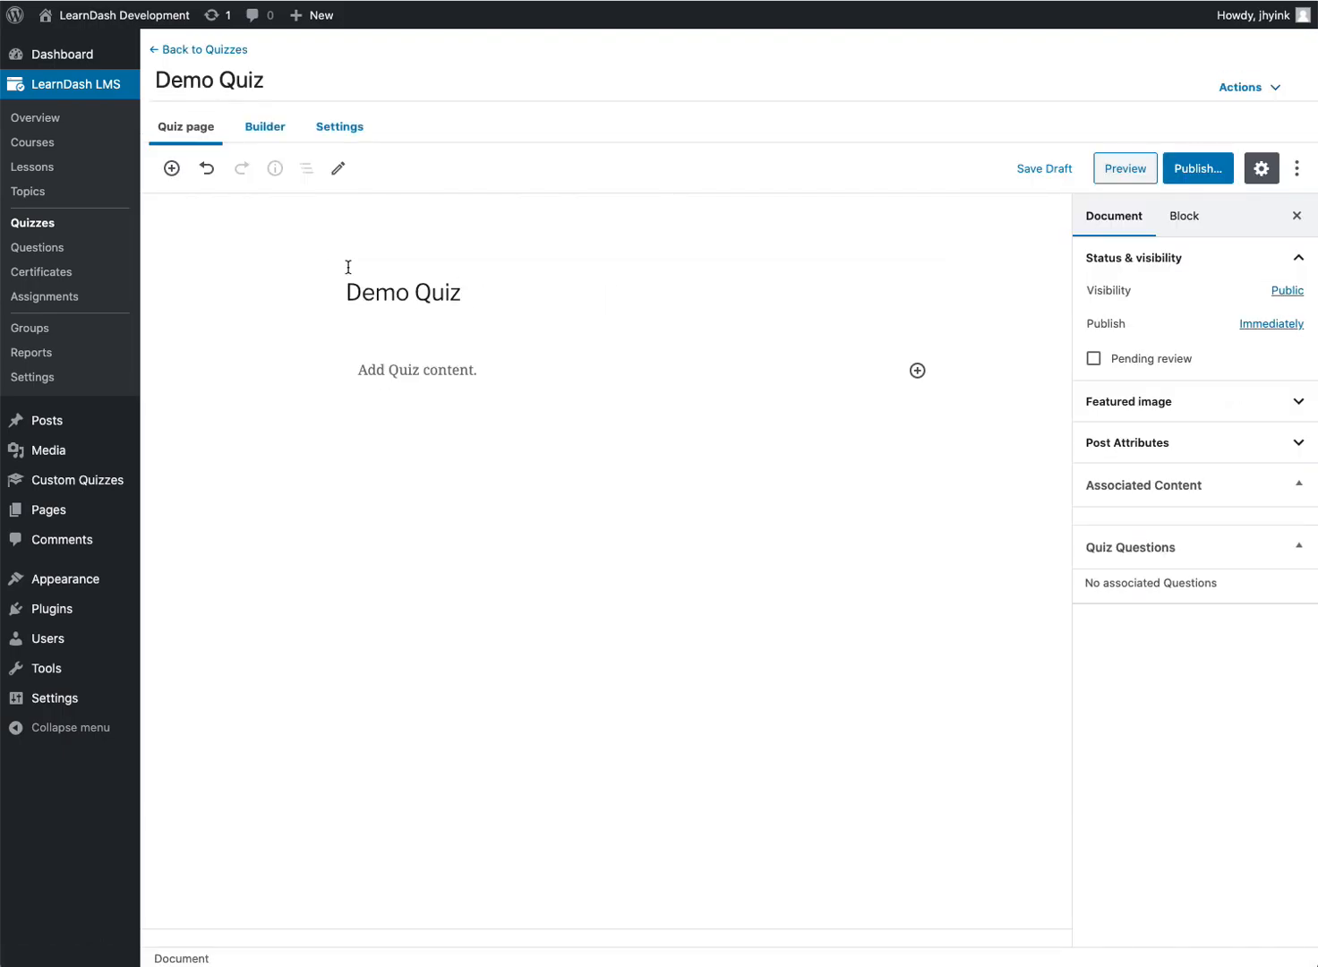
# - Set the quiz's Question Display to "All questions at once (or paginated)" and publish the quiz
pyautogui.click(260, 130)
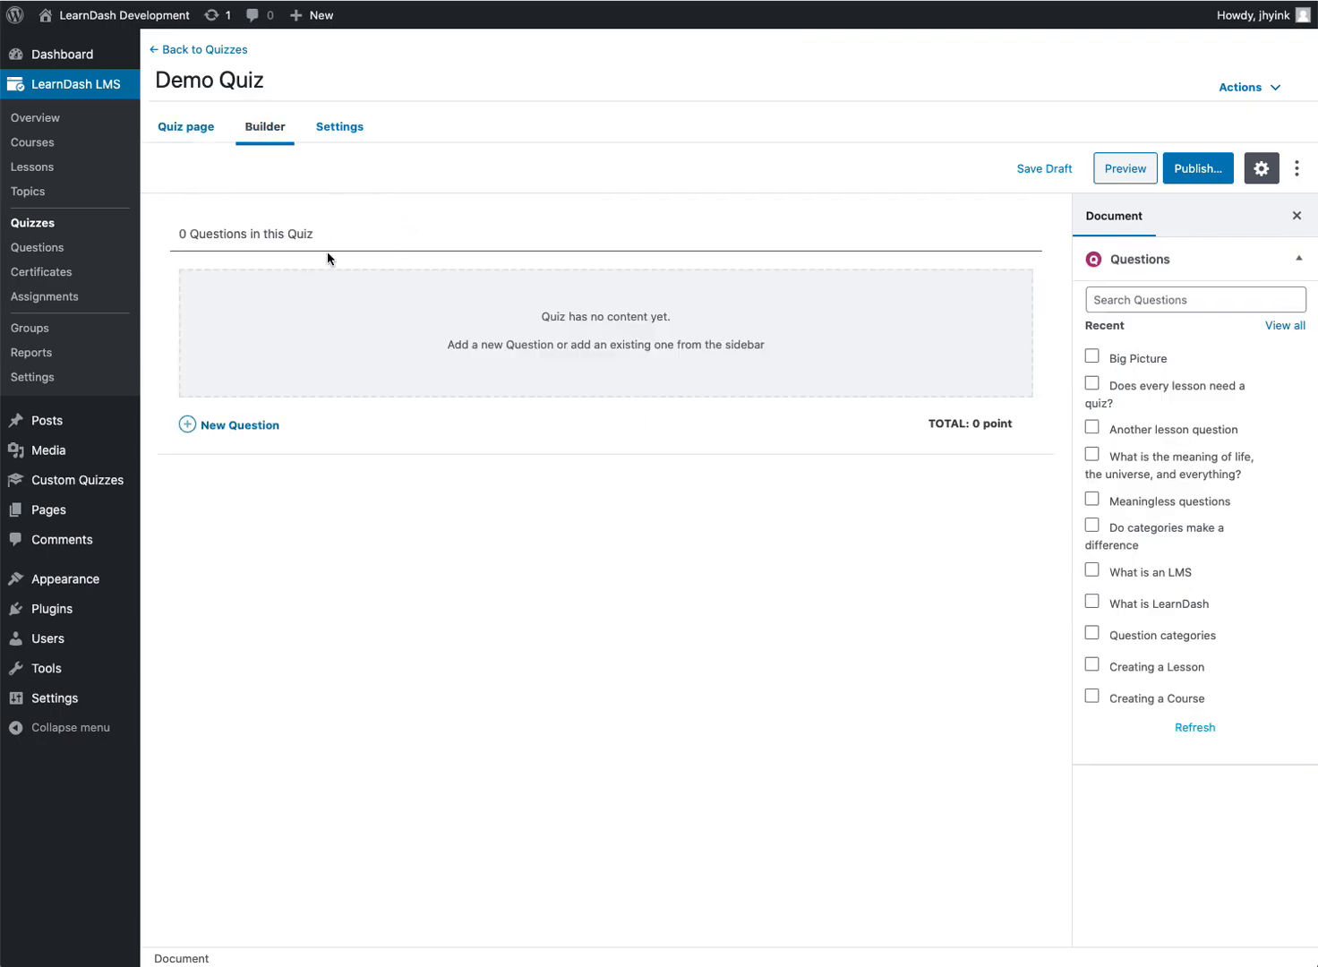
pyautogui.click(342, 130)
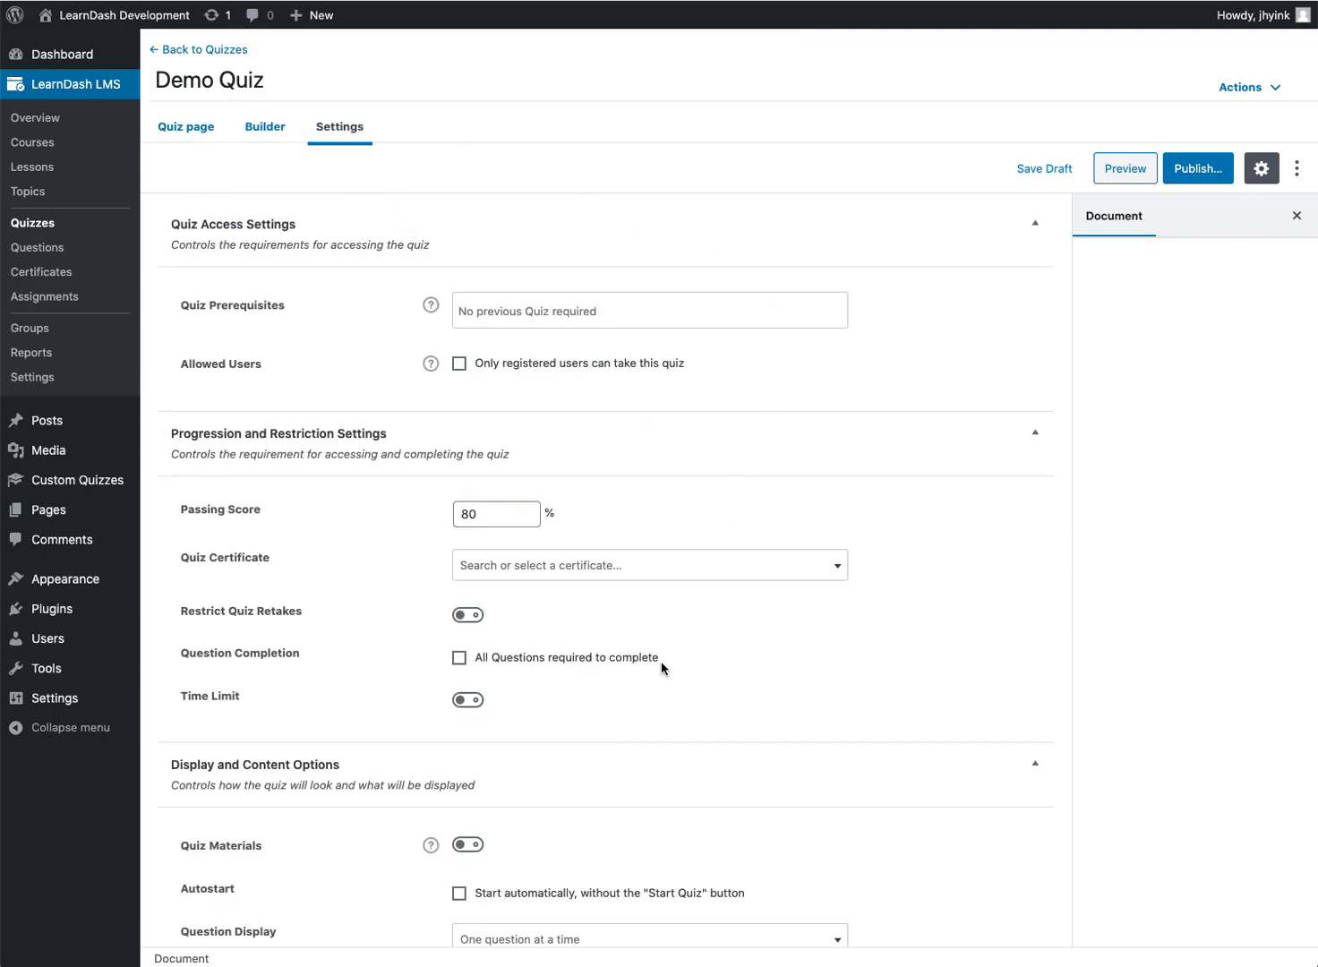
pyautogui.scroll(-3, 667, 650)
pyautogui.click(485, 775)
pyautogui.click(497, 868)
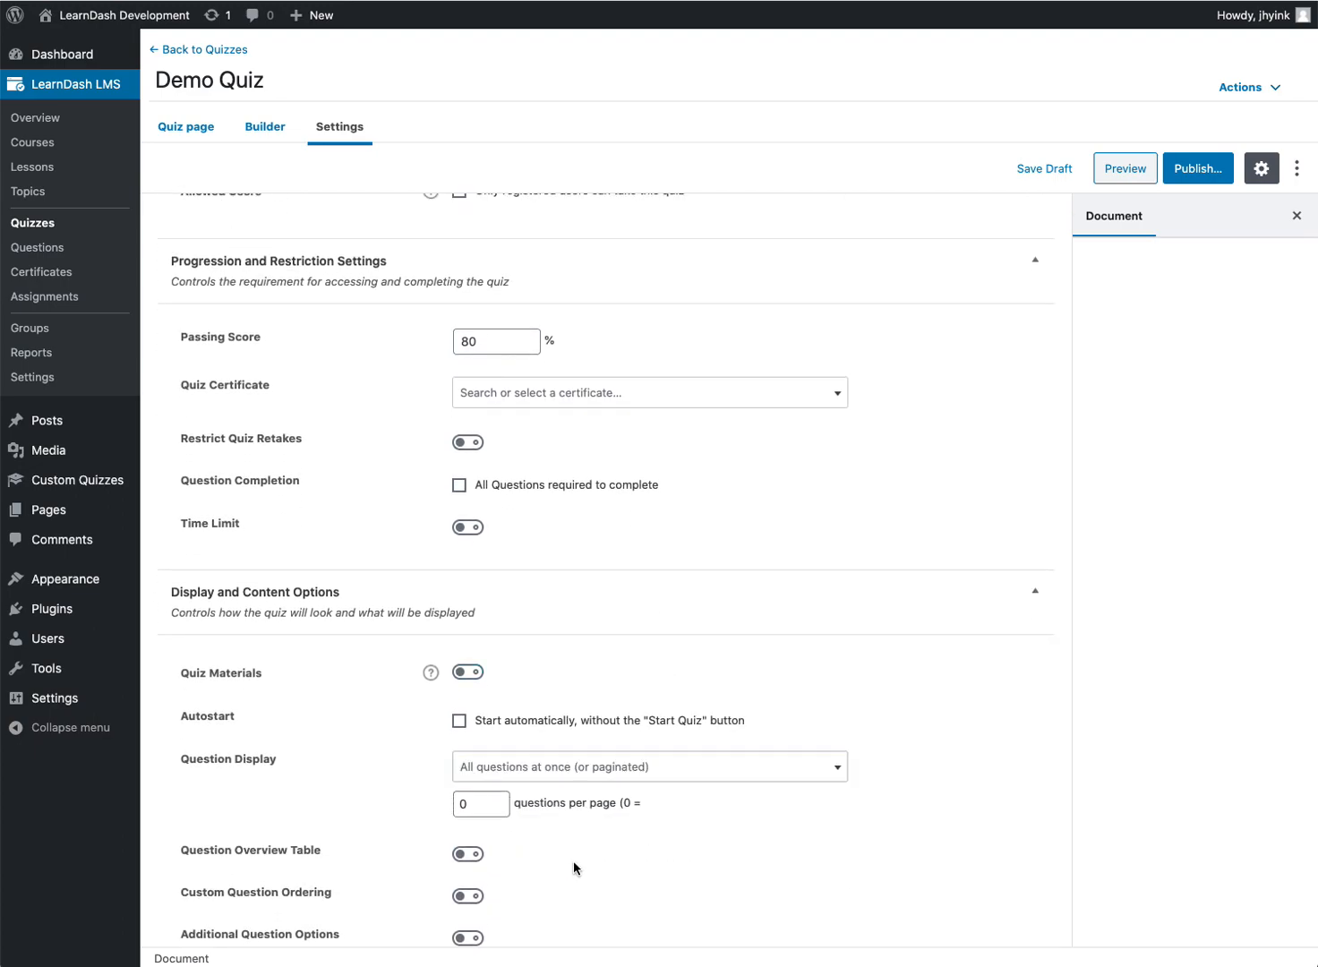
pyautogui.click(1193, 171)
pyautogui.click(1194, 169)
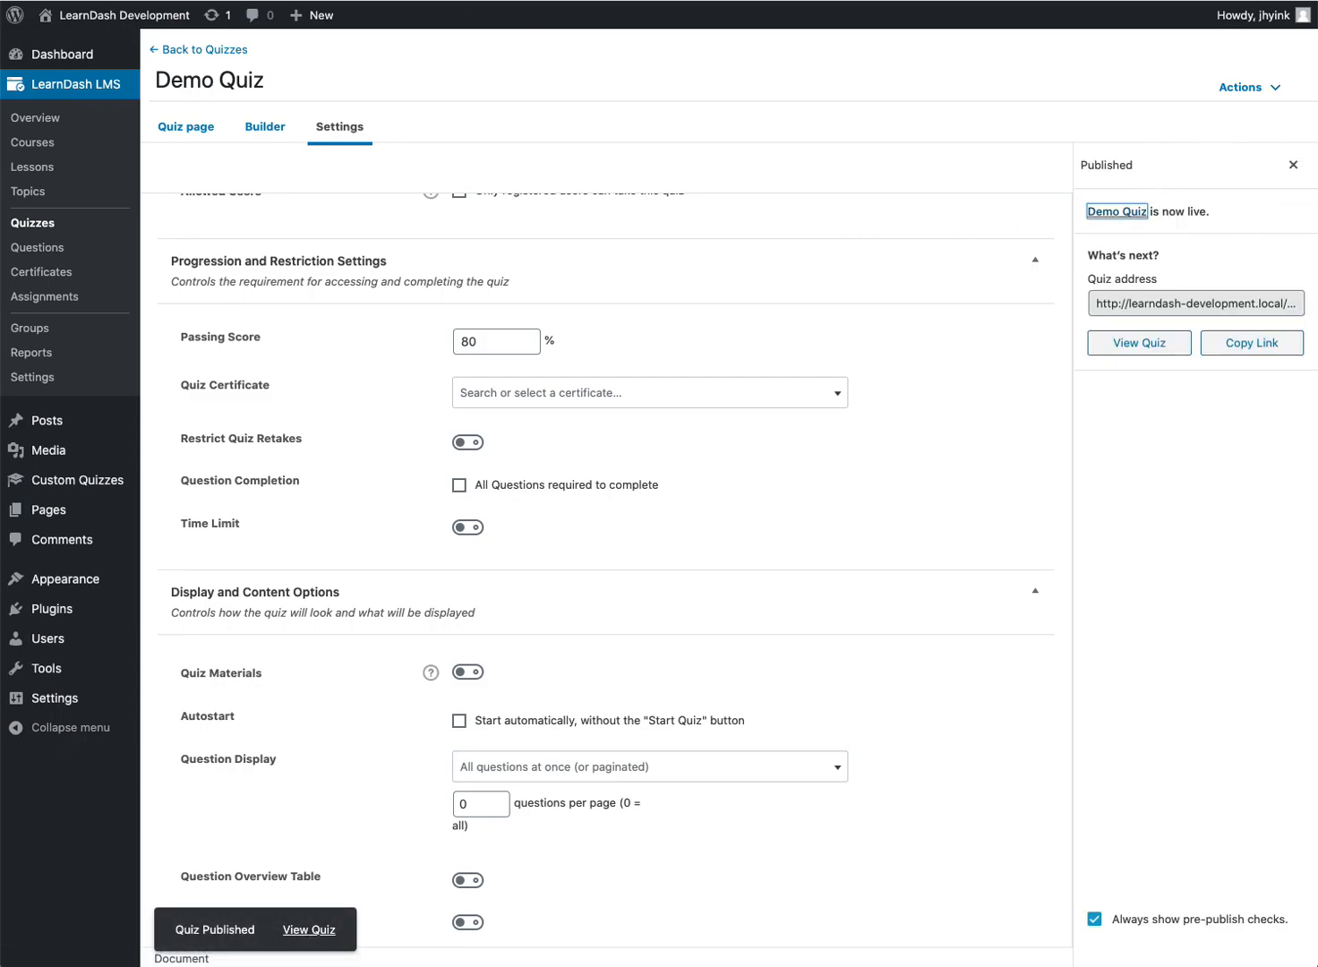
# - Add a new custom quiz titled "Custom Quiz for Demo" and associate it with the LearnDash quiz Demo Quiz
pyautogui.moveTo(63, 480)
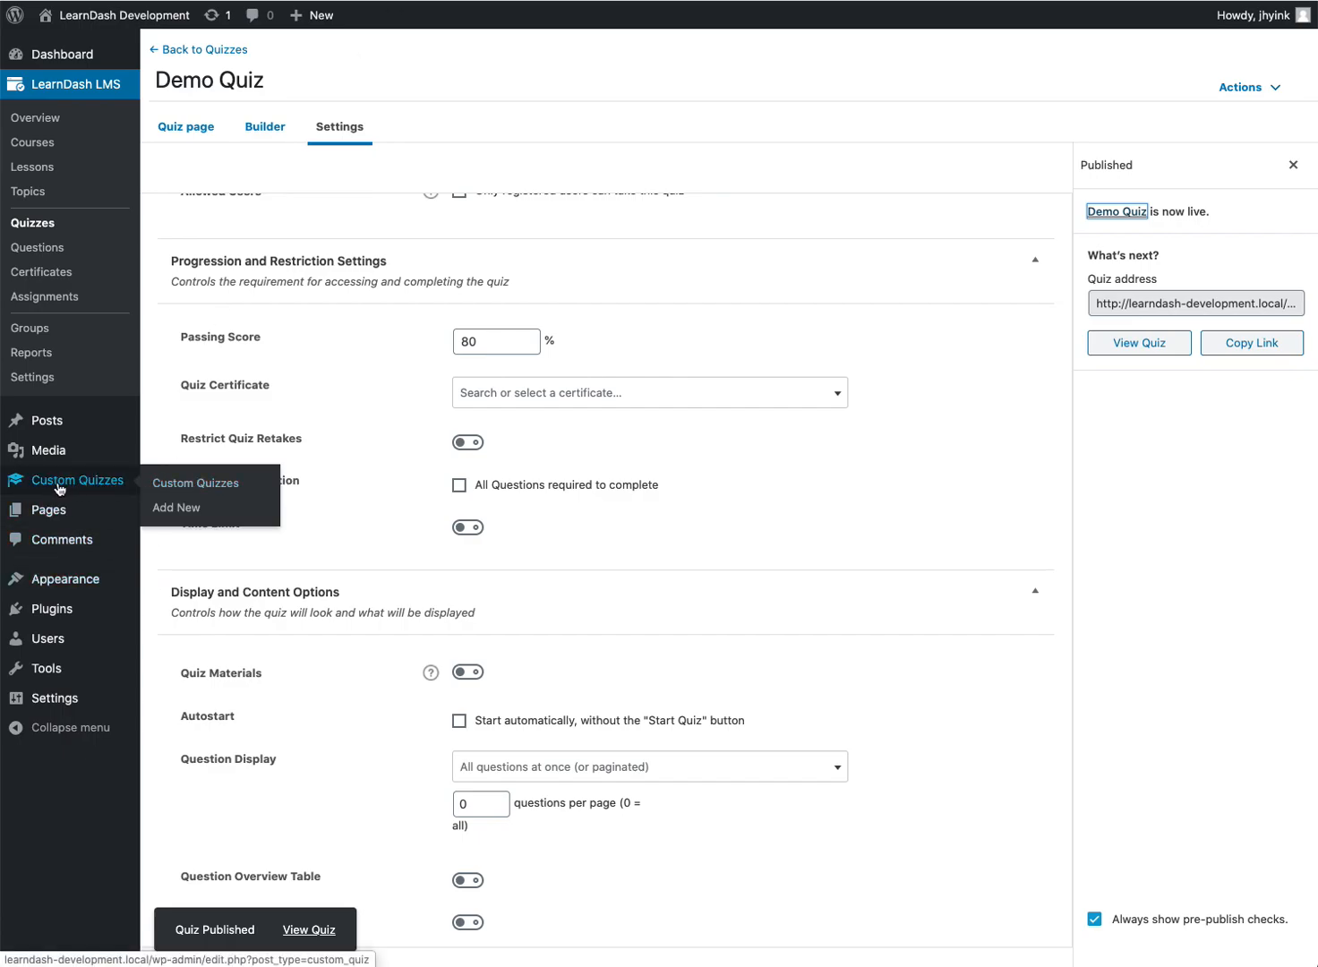
pyautogui.click(206, 484)
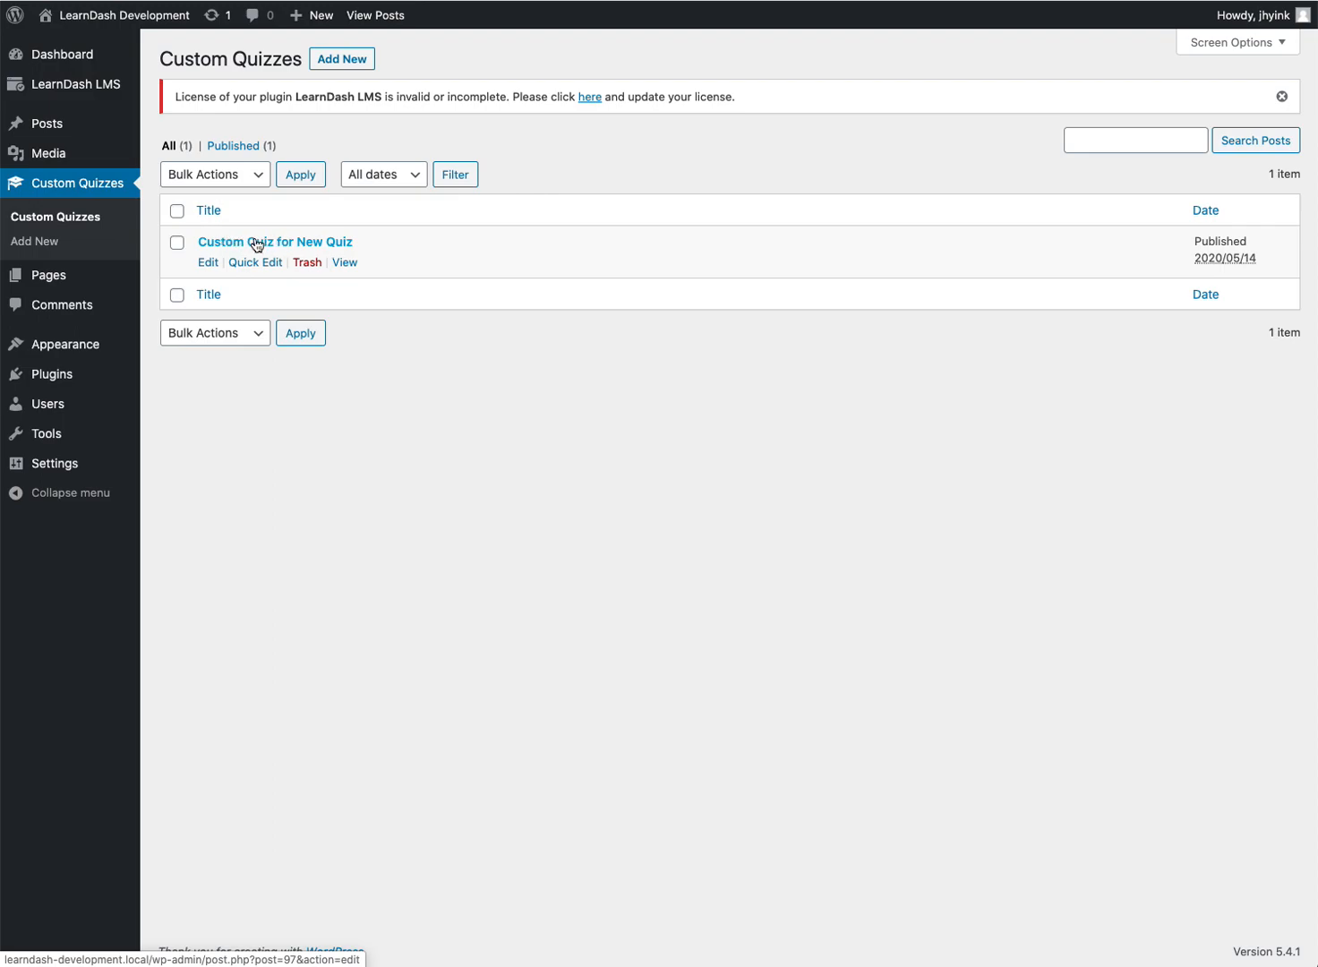
pyautogui.click(333, 64)
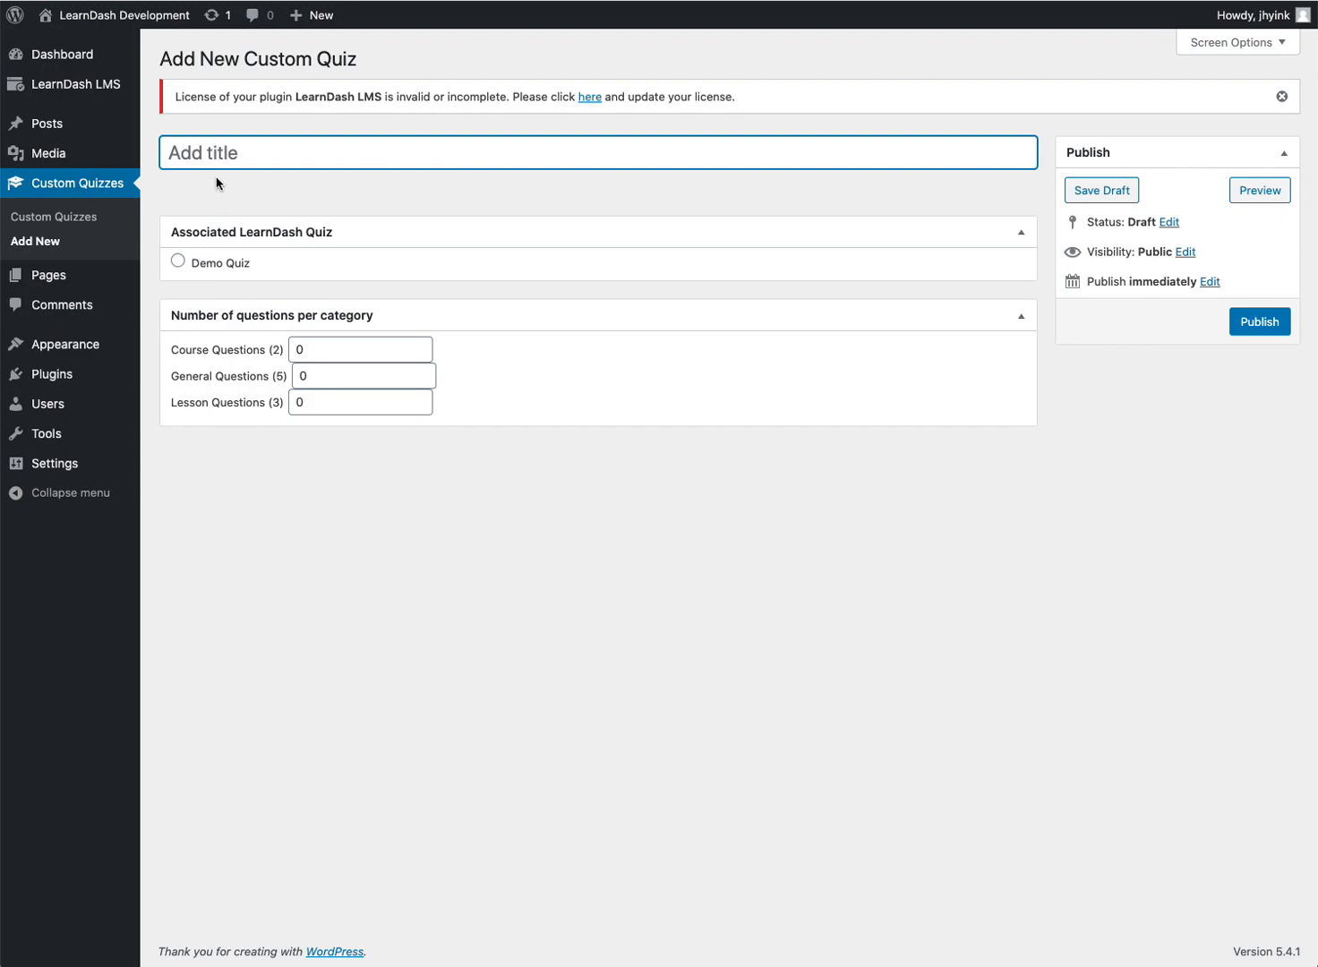
pyautogui.write('Custom Quiz for Demo')
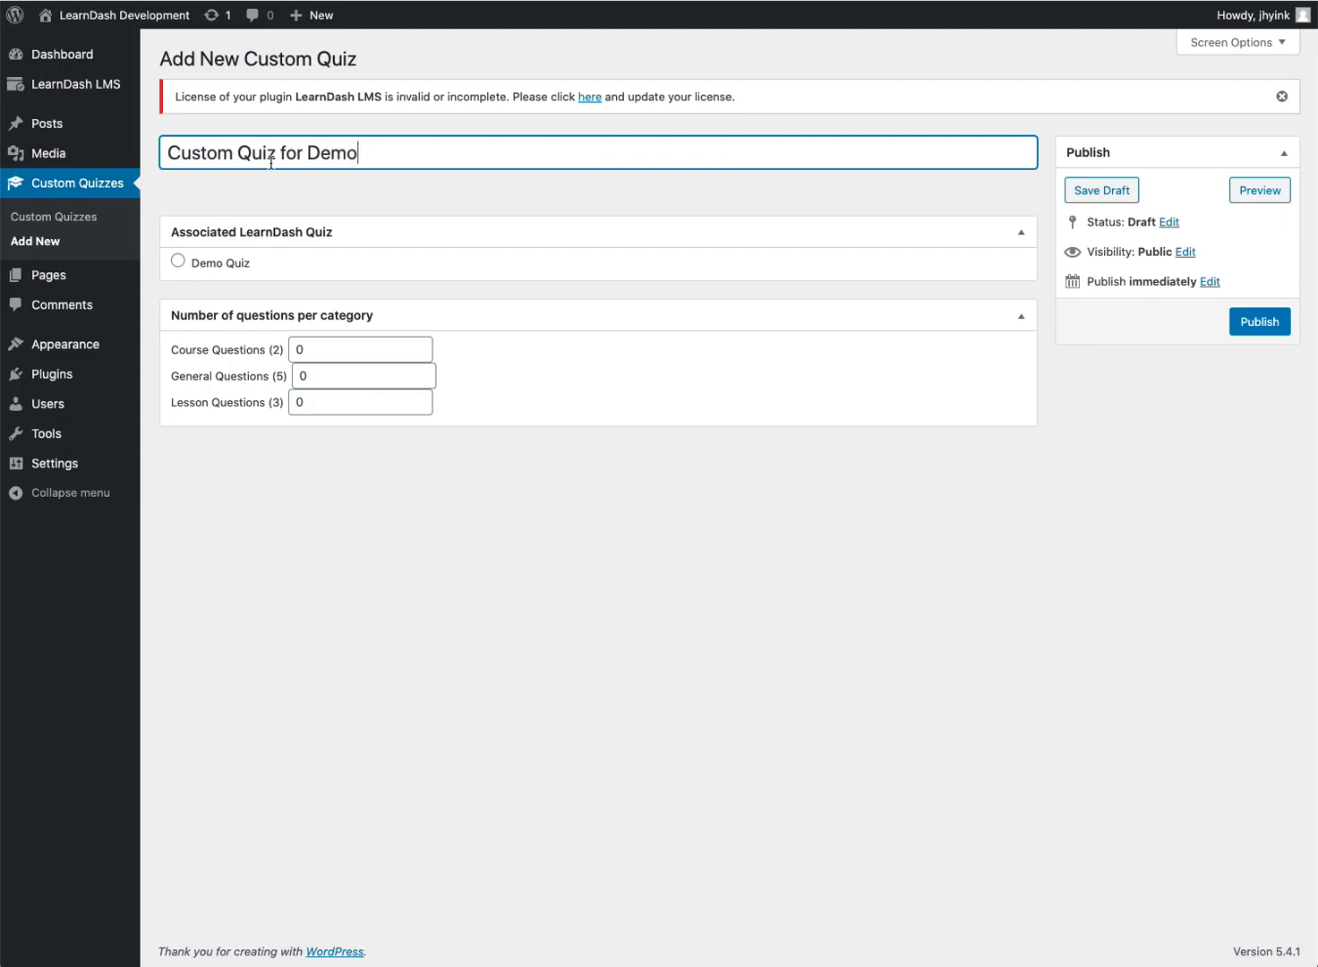
pyautogui.click(212, 268)
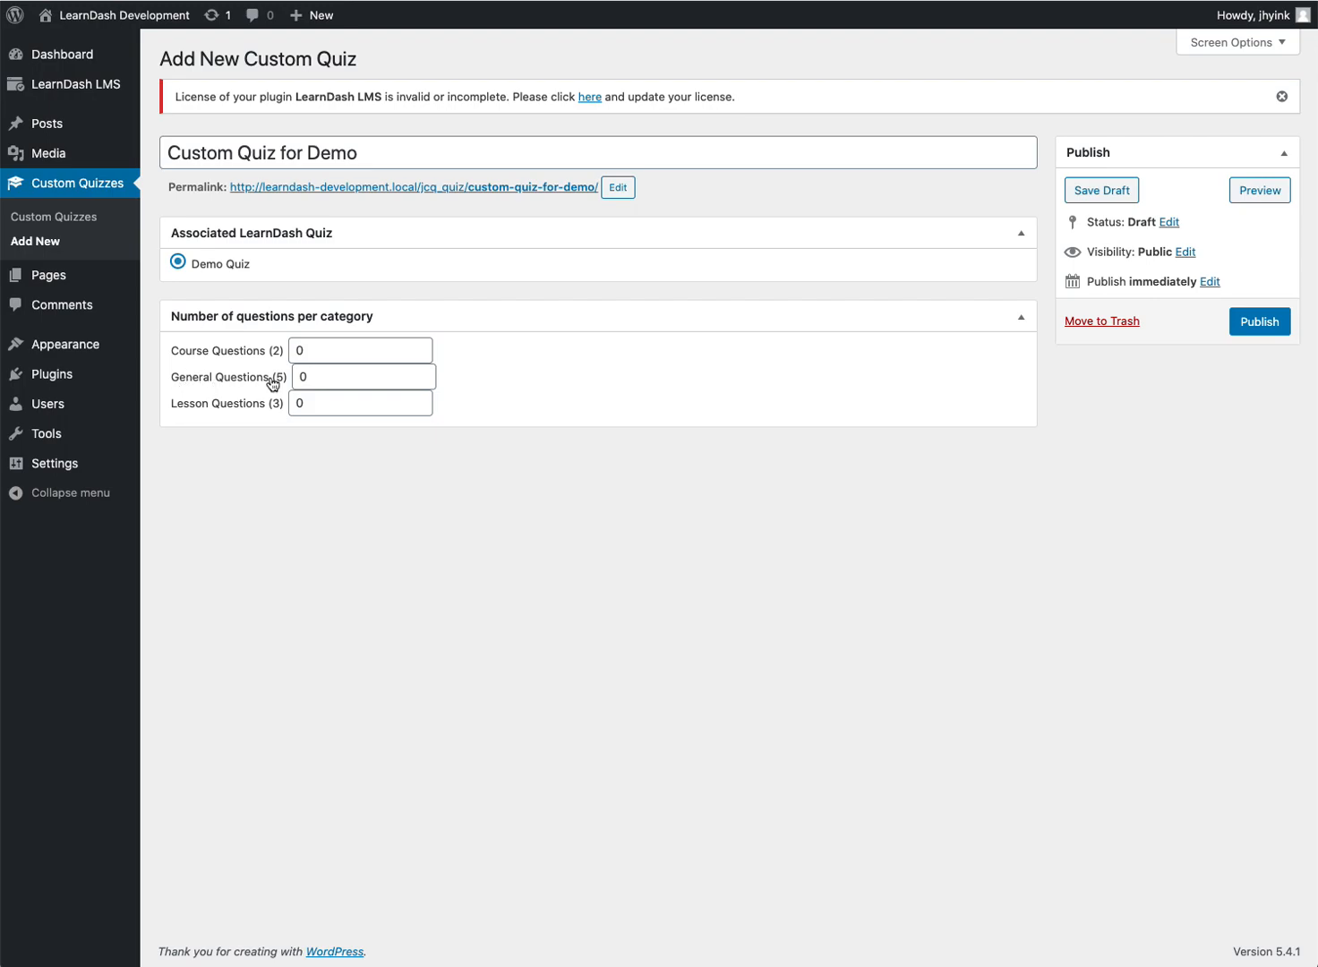
# - Set the question counts to 1 course, 3 general and 2 lesson questions, and publish the custom quiz
pyautogui.doubleClick(306, 349)
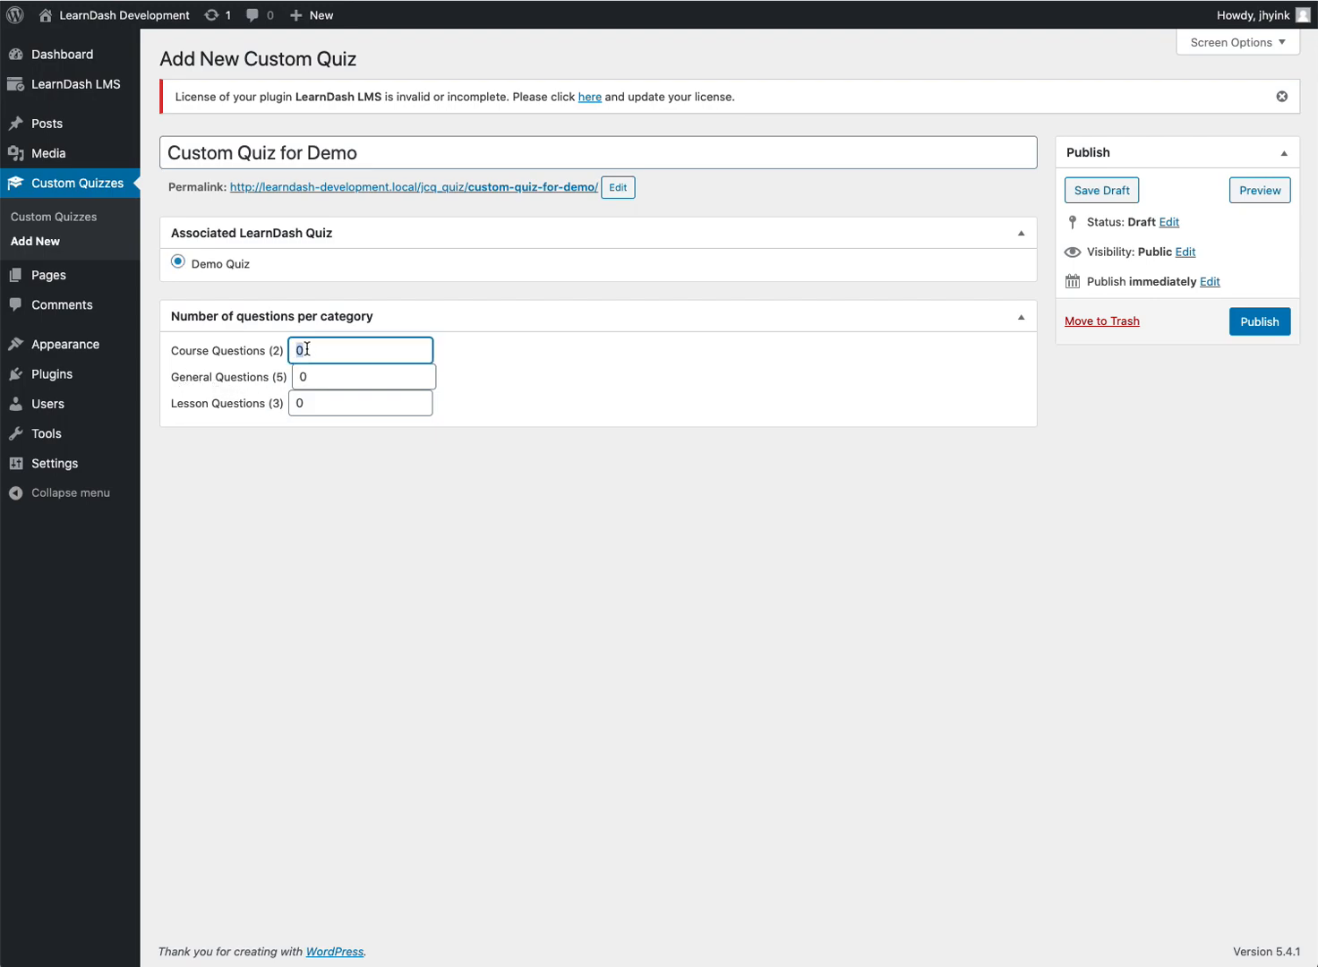
pyautogui.press('Tab')
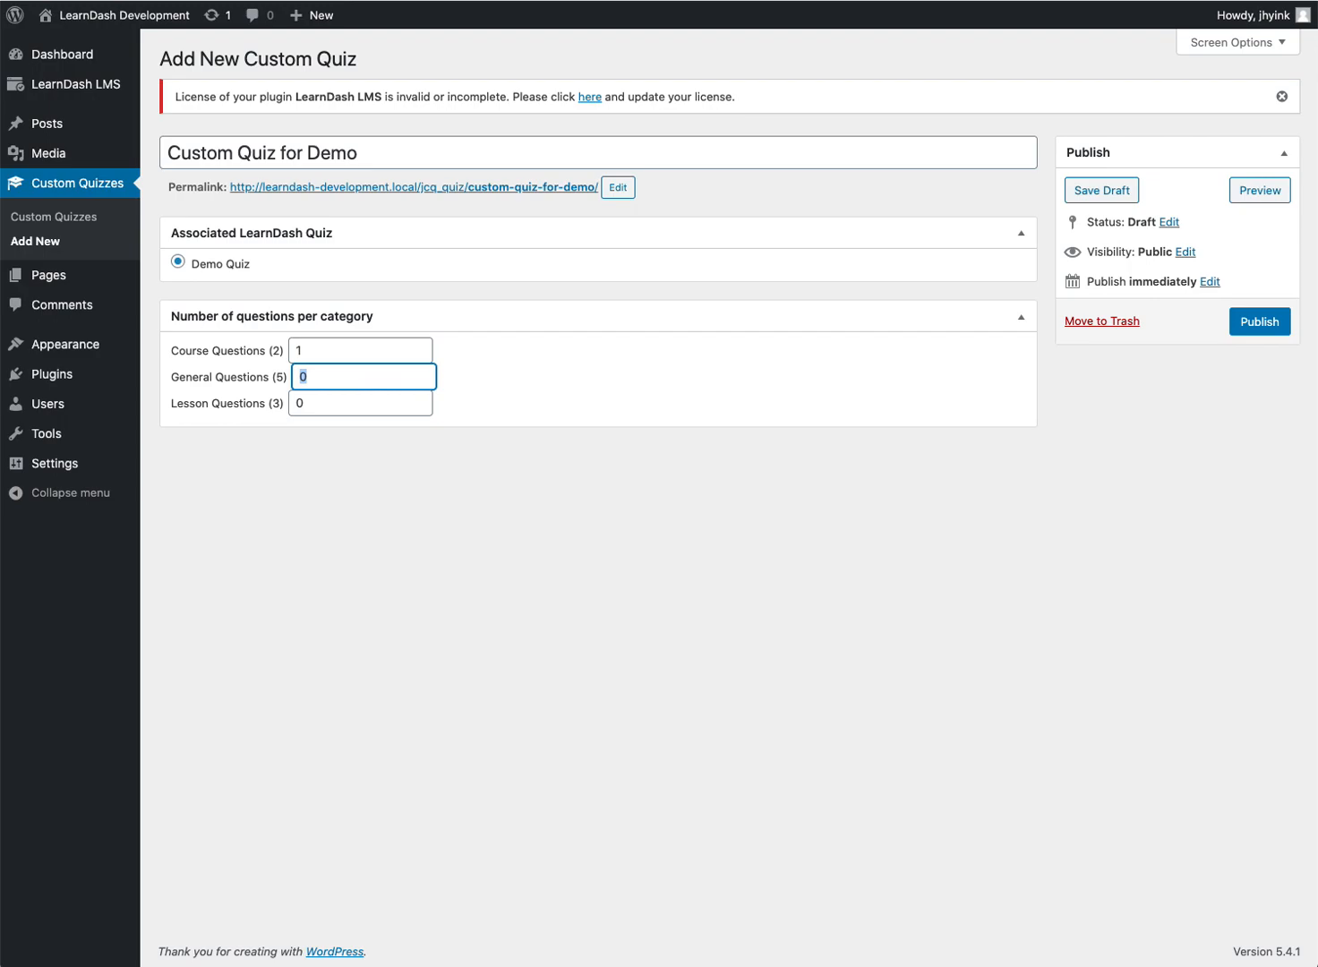
pyautogui.press('Tab')
pyautogui.write('2')
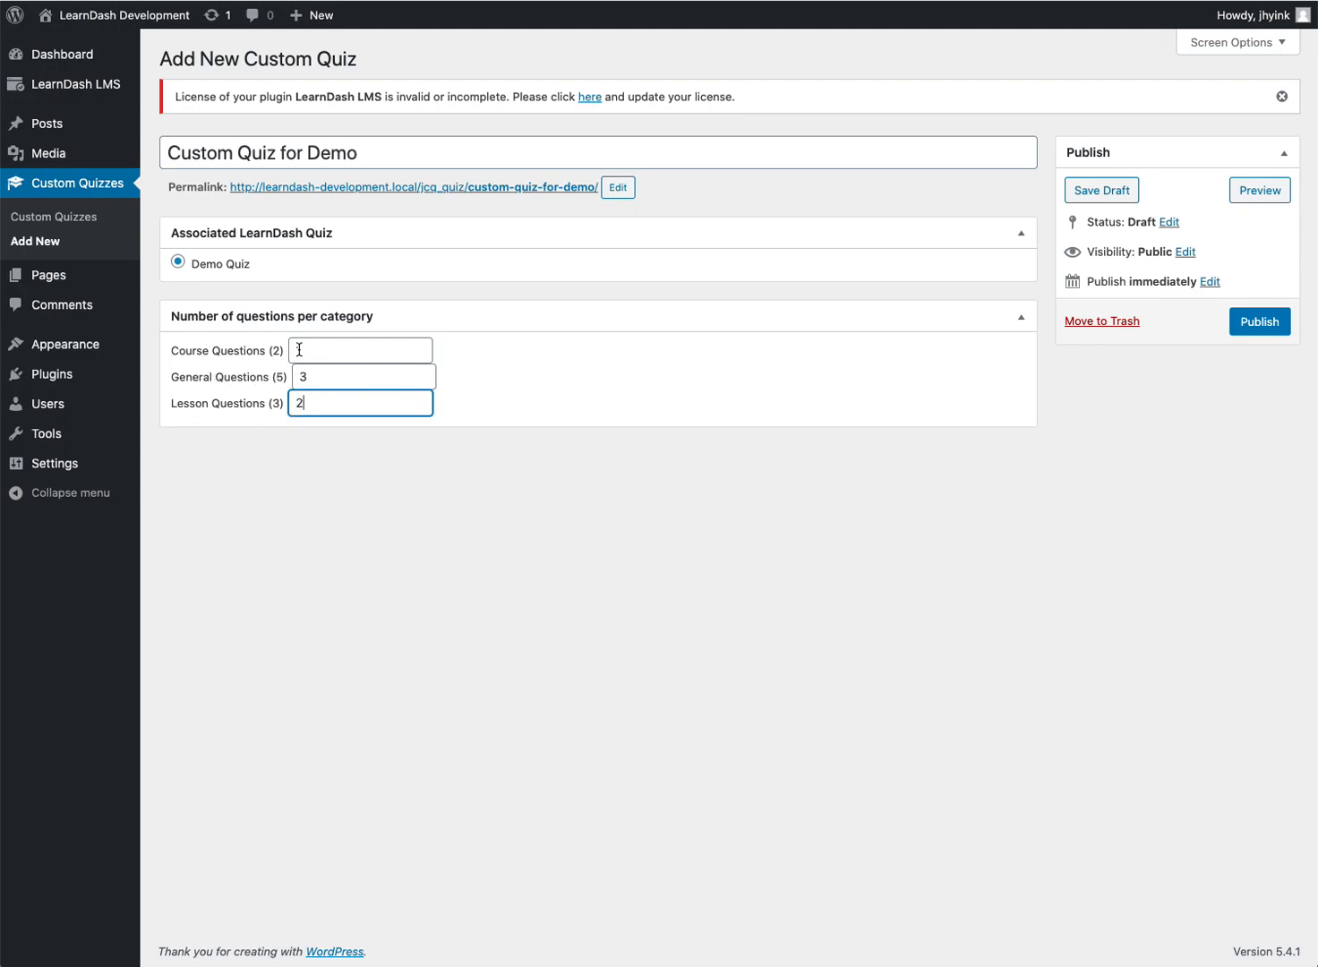
pyautogui.click(1252, 325)
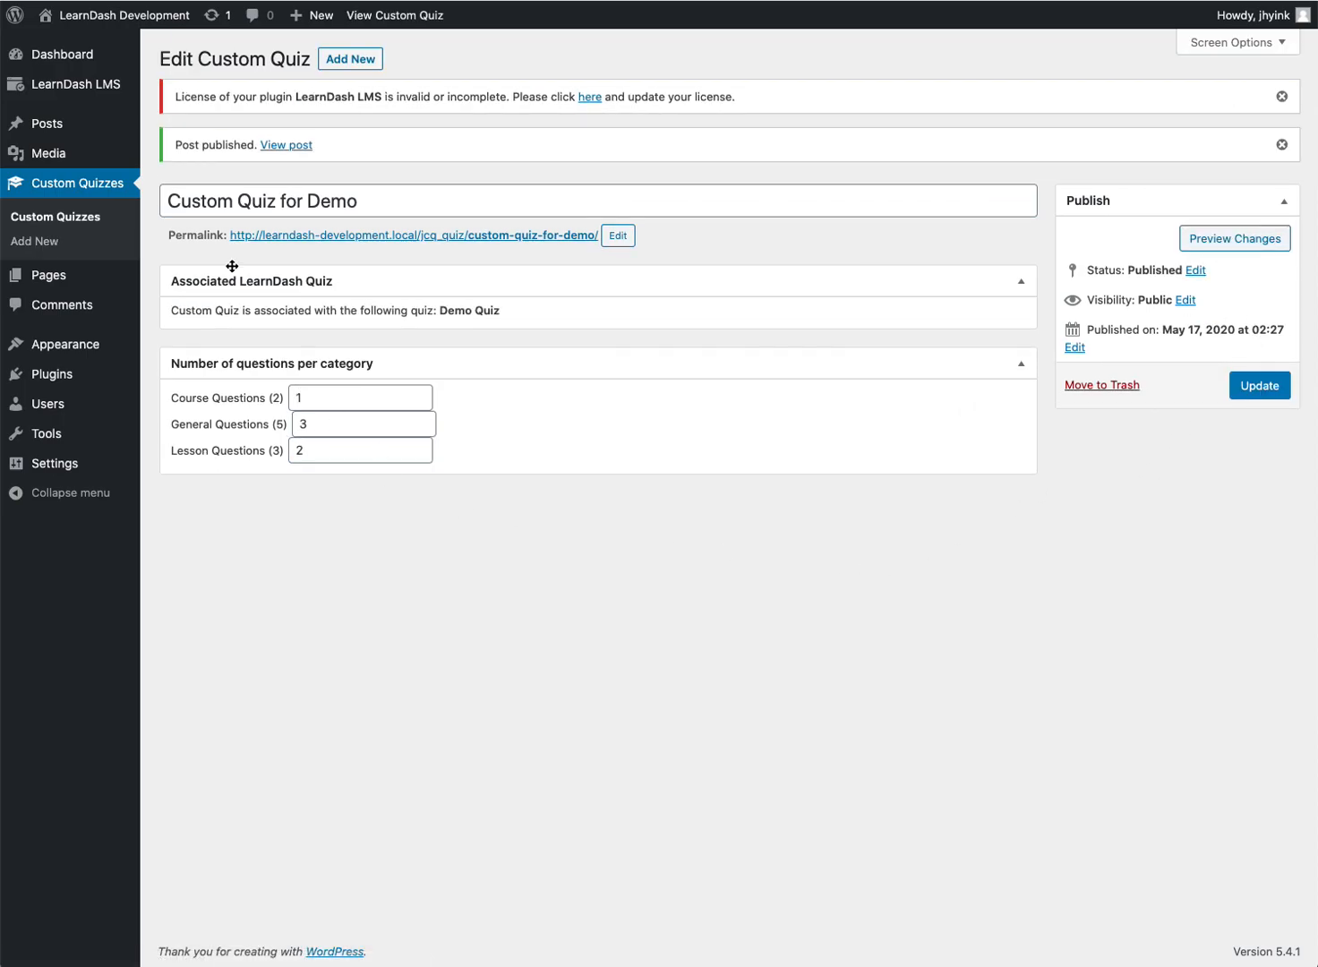
# - Open Demo Quiz in the LearnDash quiz builder and examine the questions assigned to it
pyautogui.moveTo(132, 92)
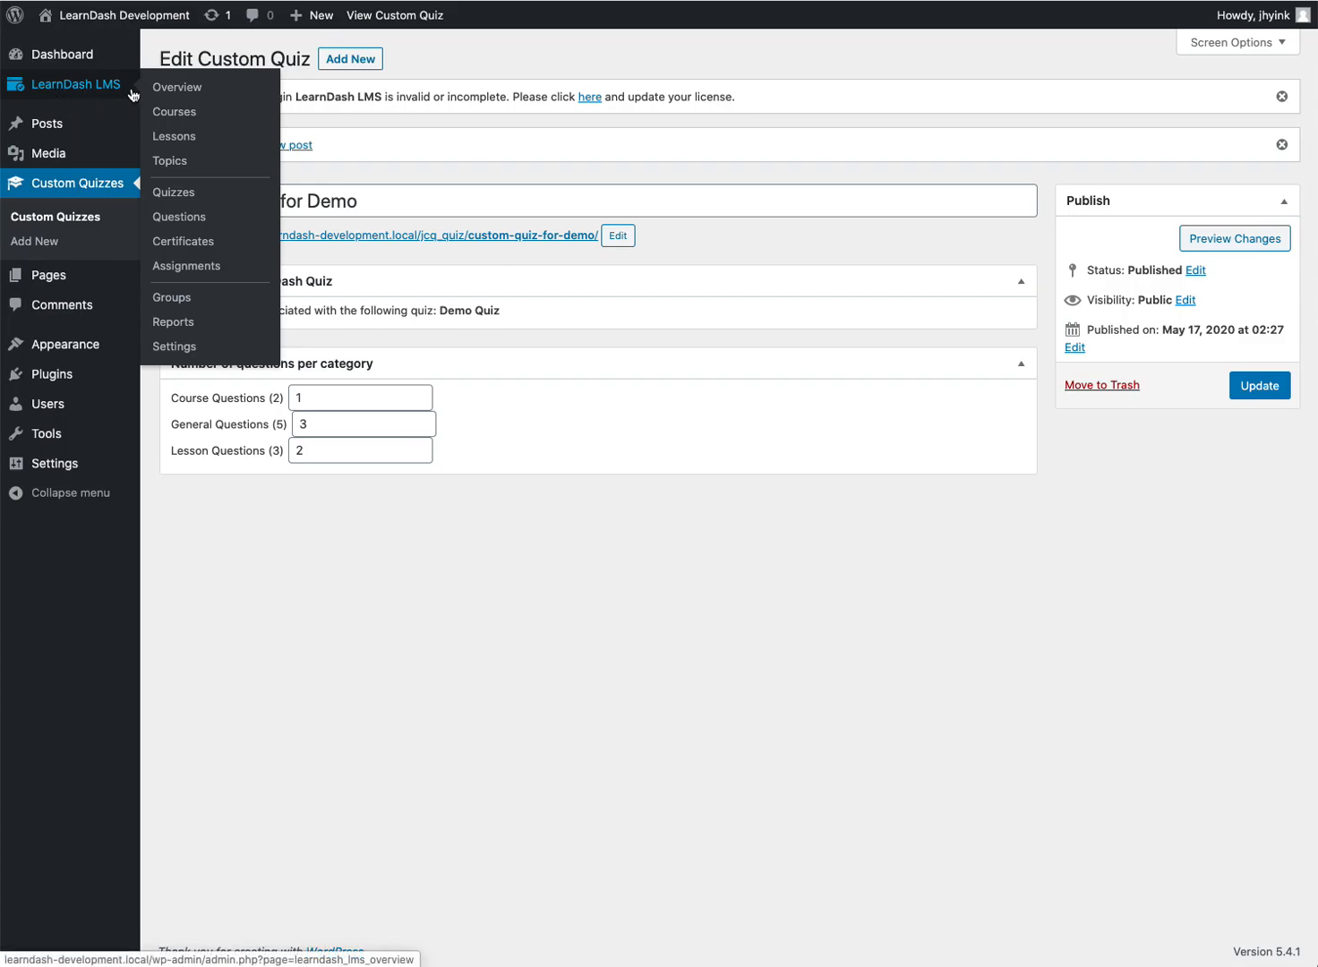
pyautogui.click(171, 190)
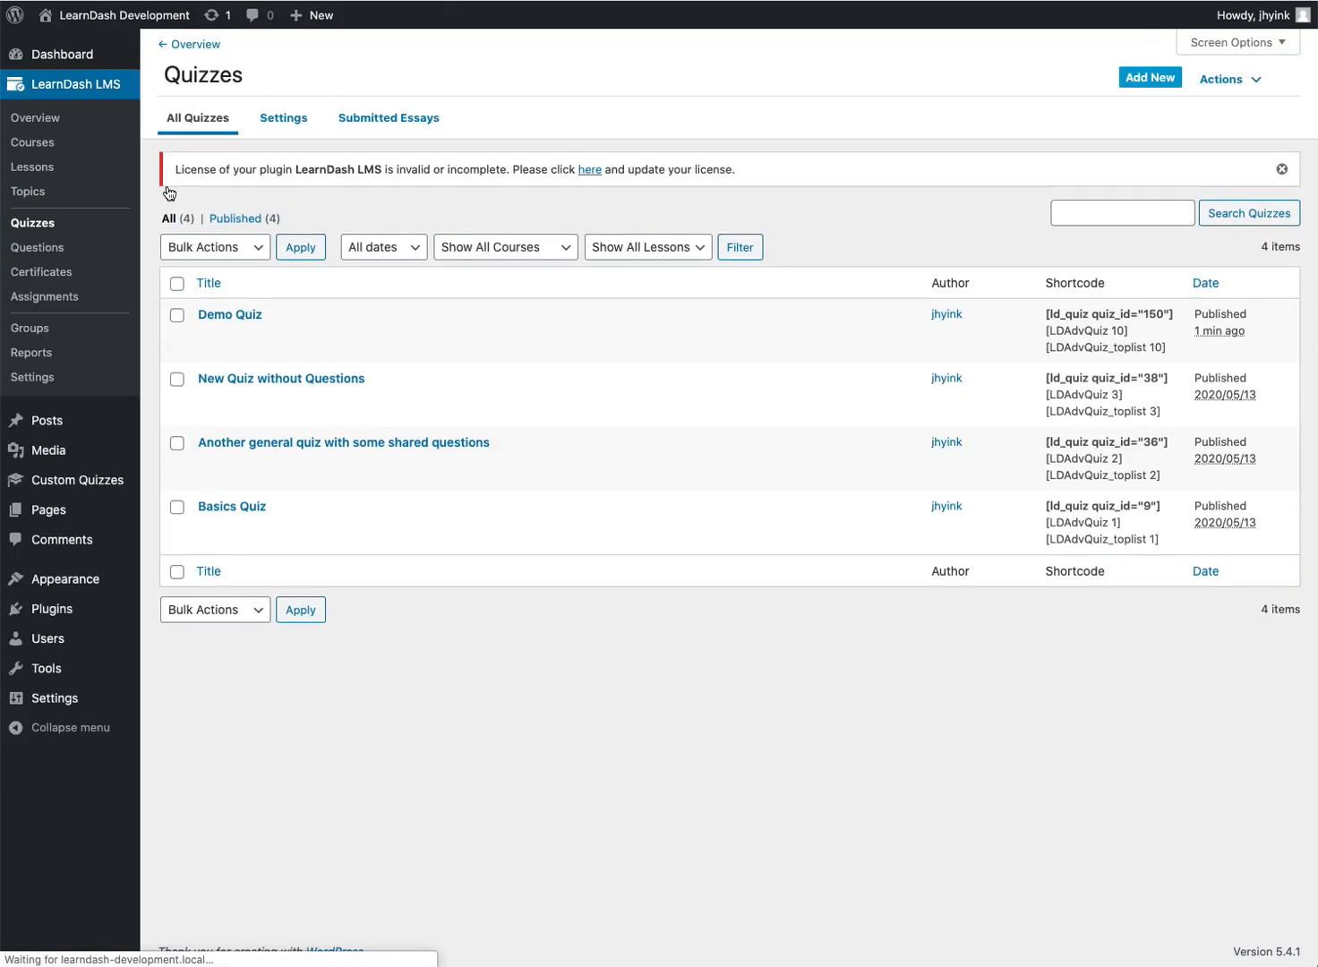
pyautogui.moveTo(248, 340)
pyautogui.click(383, 338)
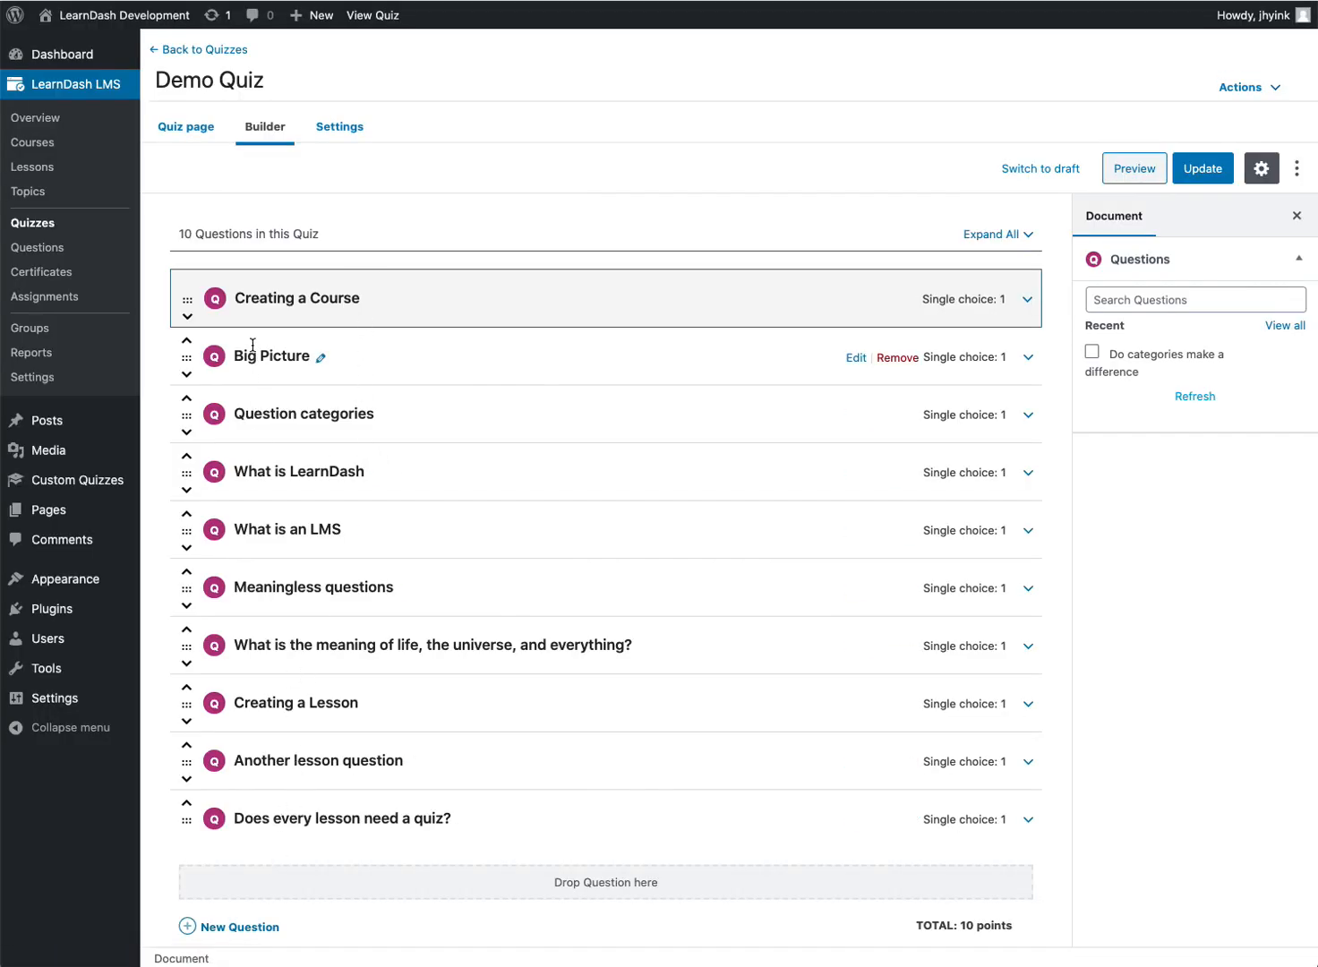
pyautogui.moveTo(239, 365)
# - Review the LearnDash question list and the Shared Quiz Questions option in the global quiz settings
pyautogui.click(38, 248)
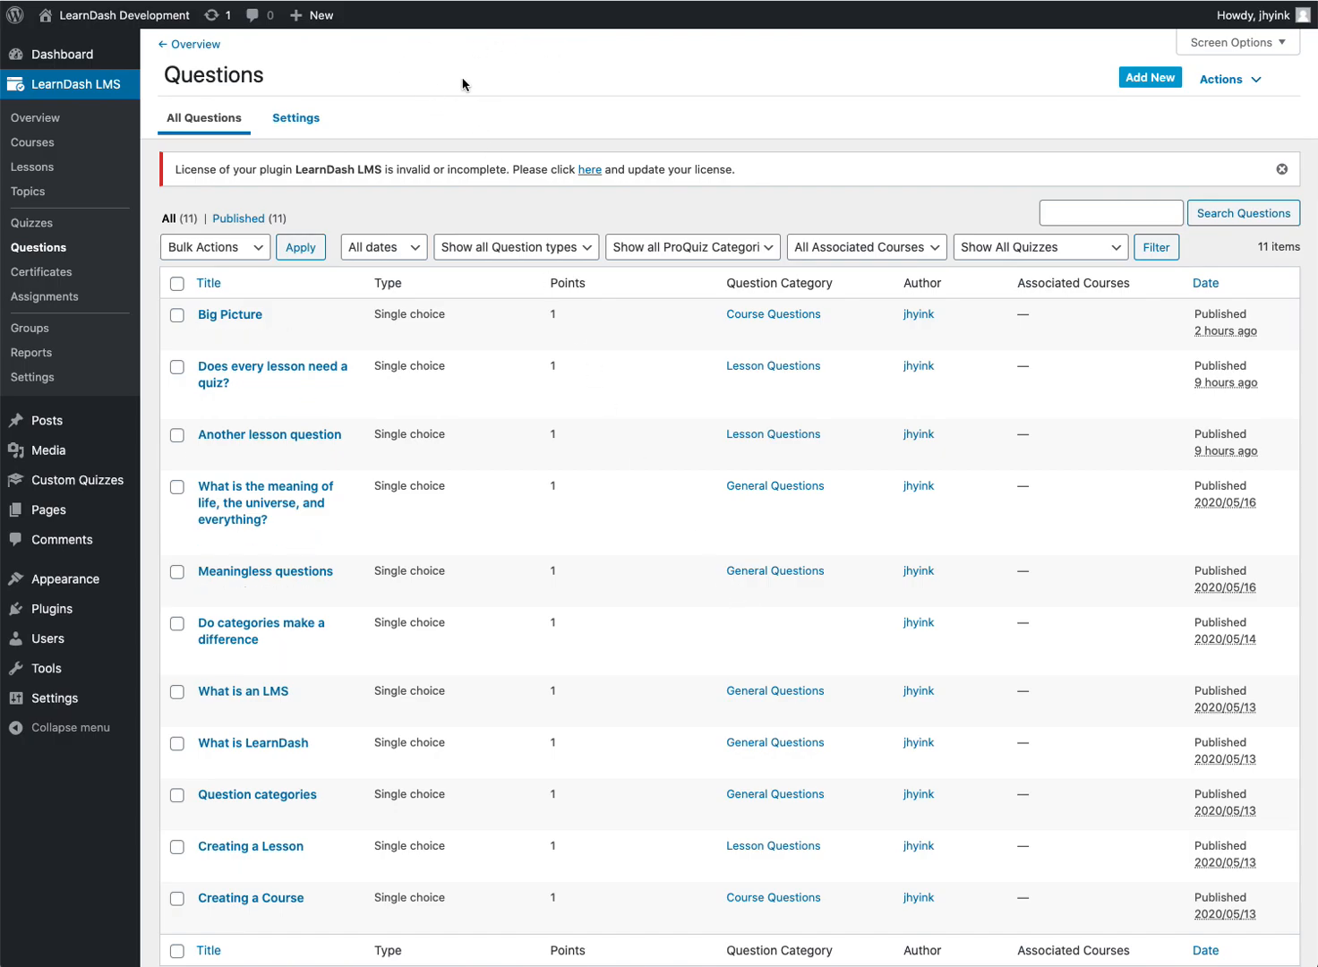
pyautogui.click(26, 225)
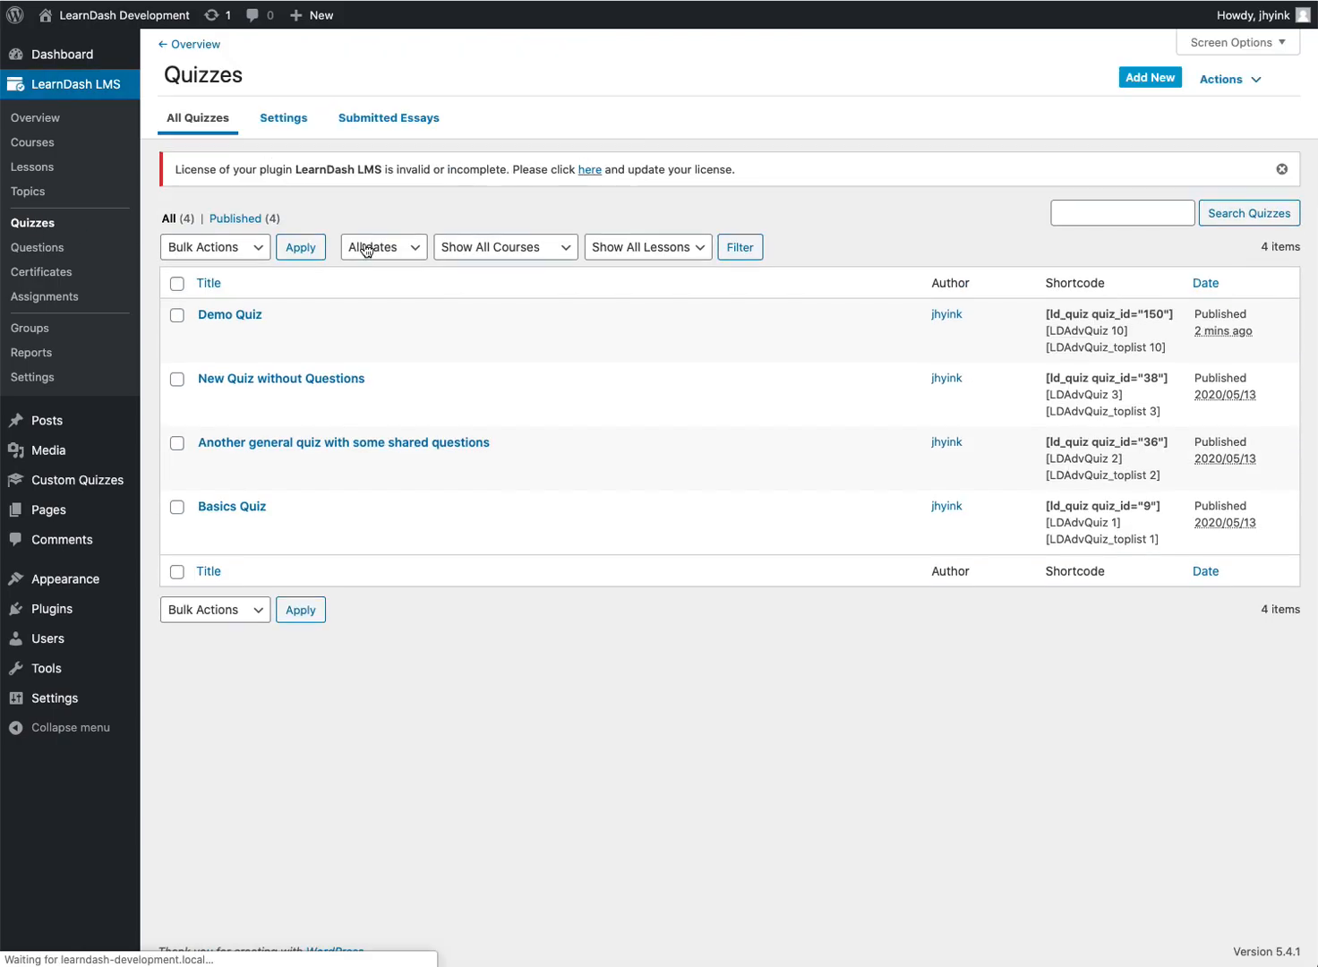
pyautogui.click(278, 120)
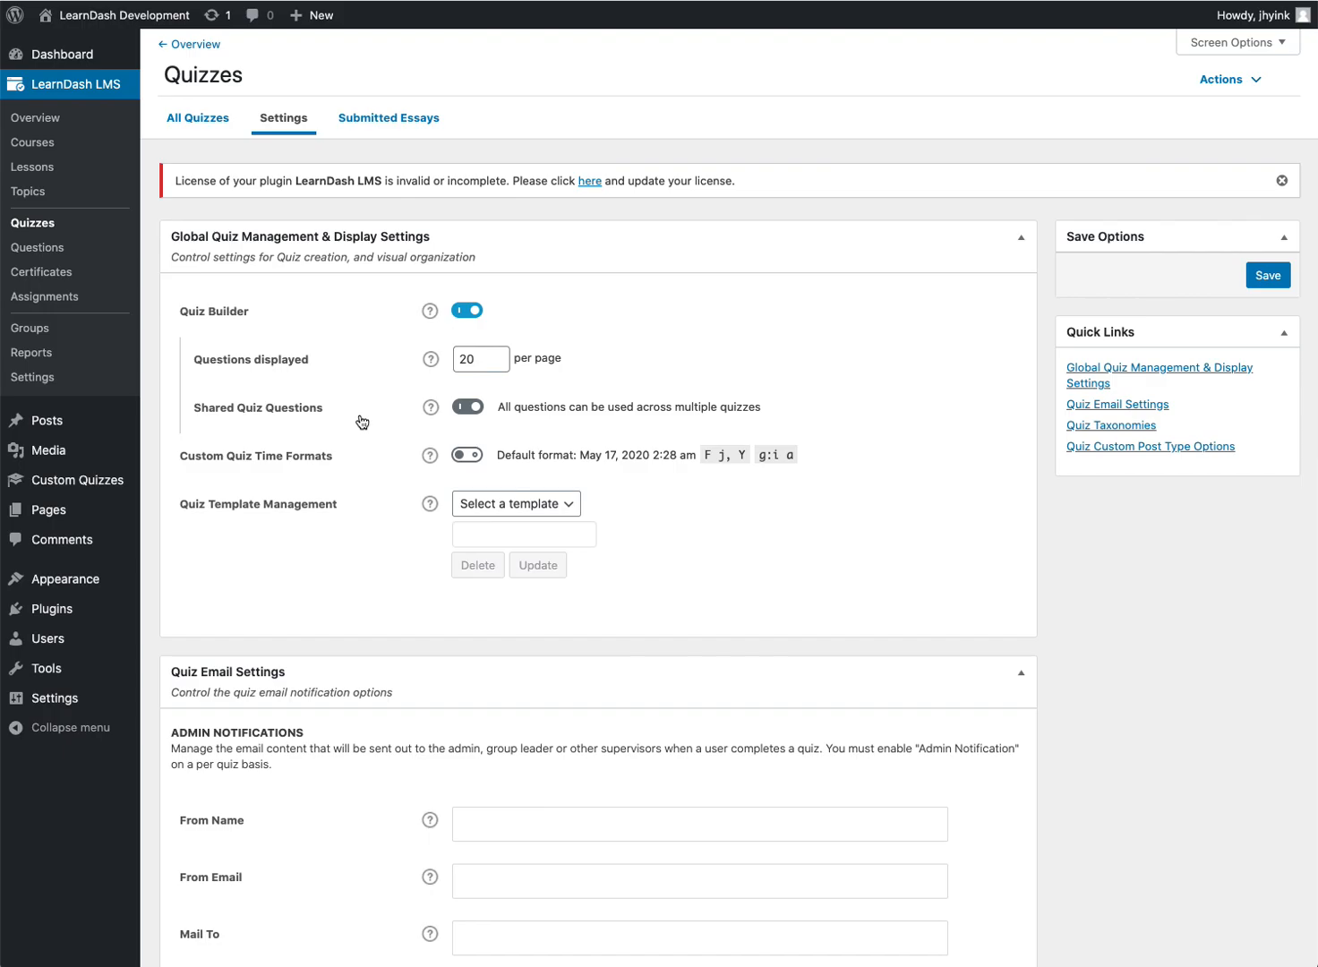
pyautogui.click(468, 407)
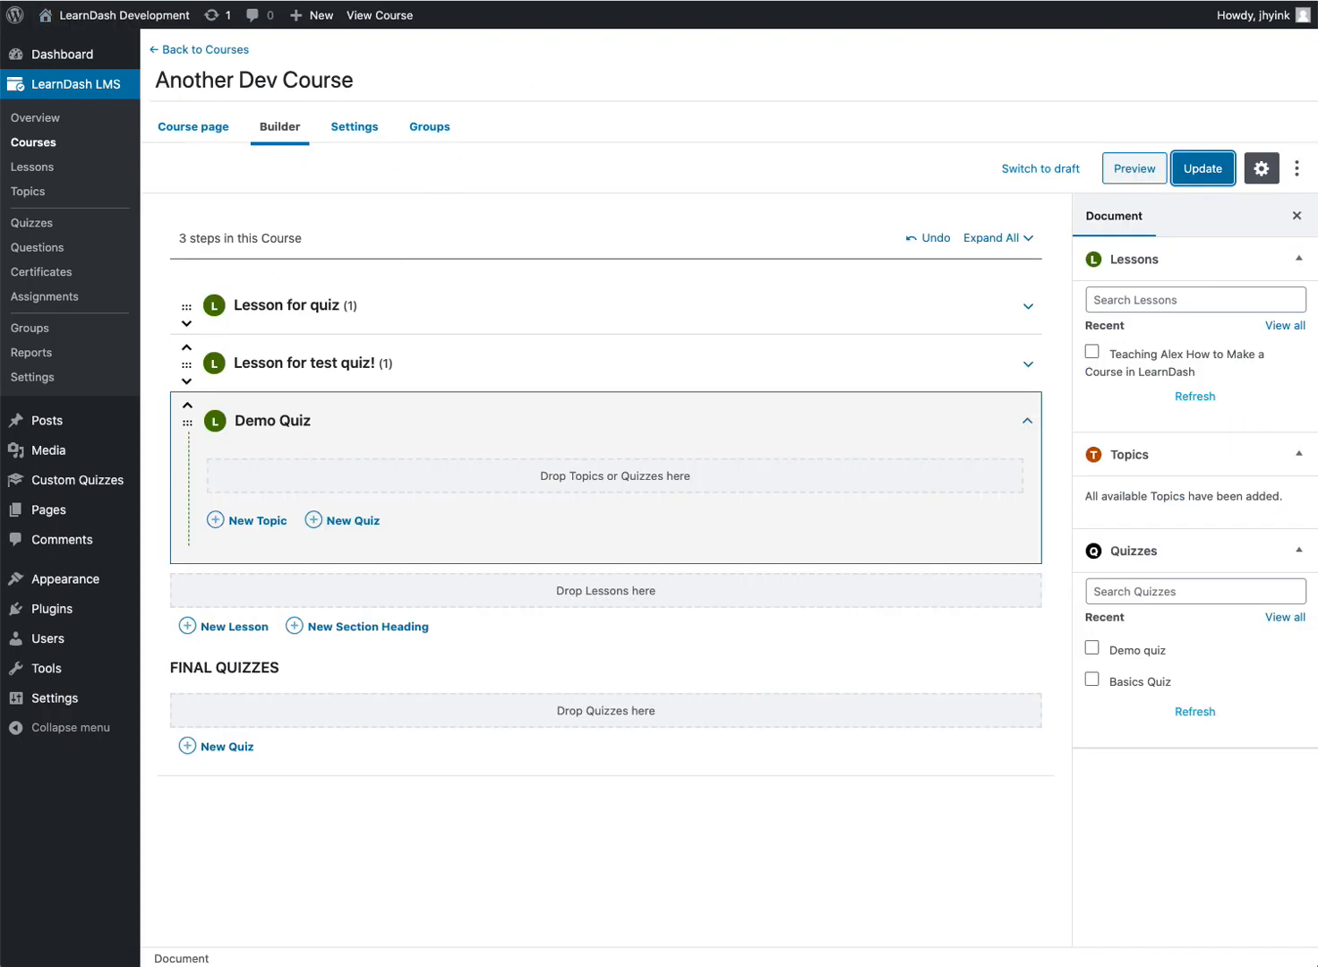
# - Reload the Another Dev Course builder, place the Demo Quiz quiz inside the Demo Quiz lesson, and update the course
pyautogui.press('super+r')
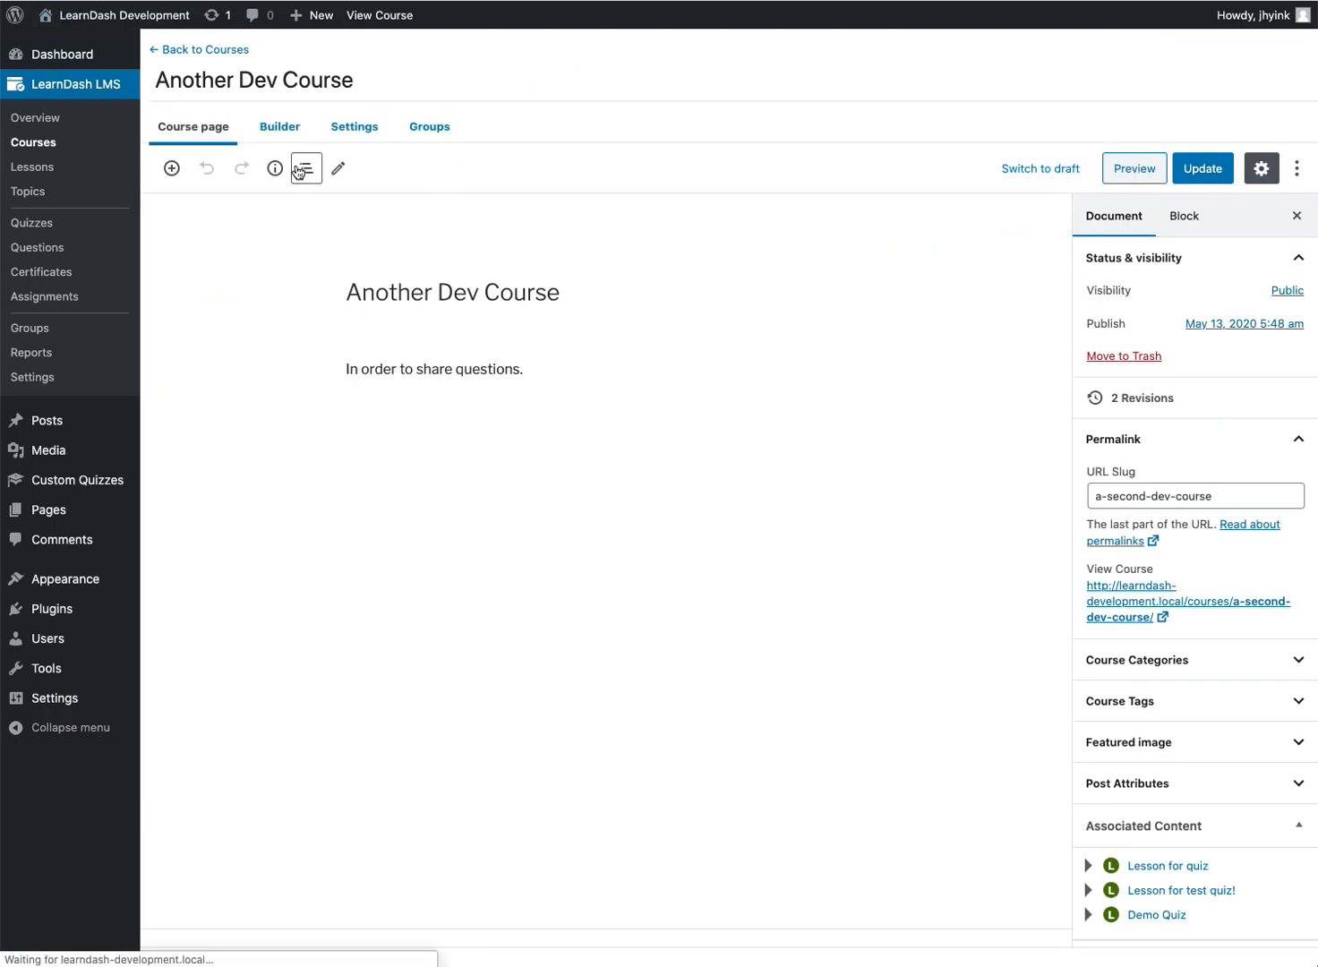
pyautogui.click(289, 133)
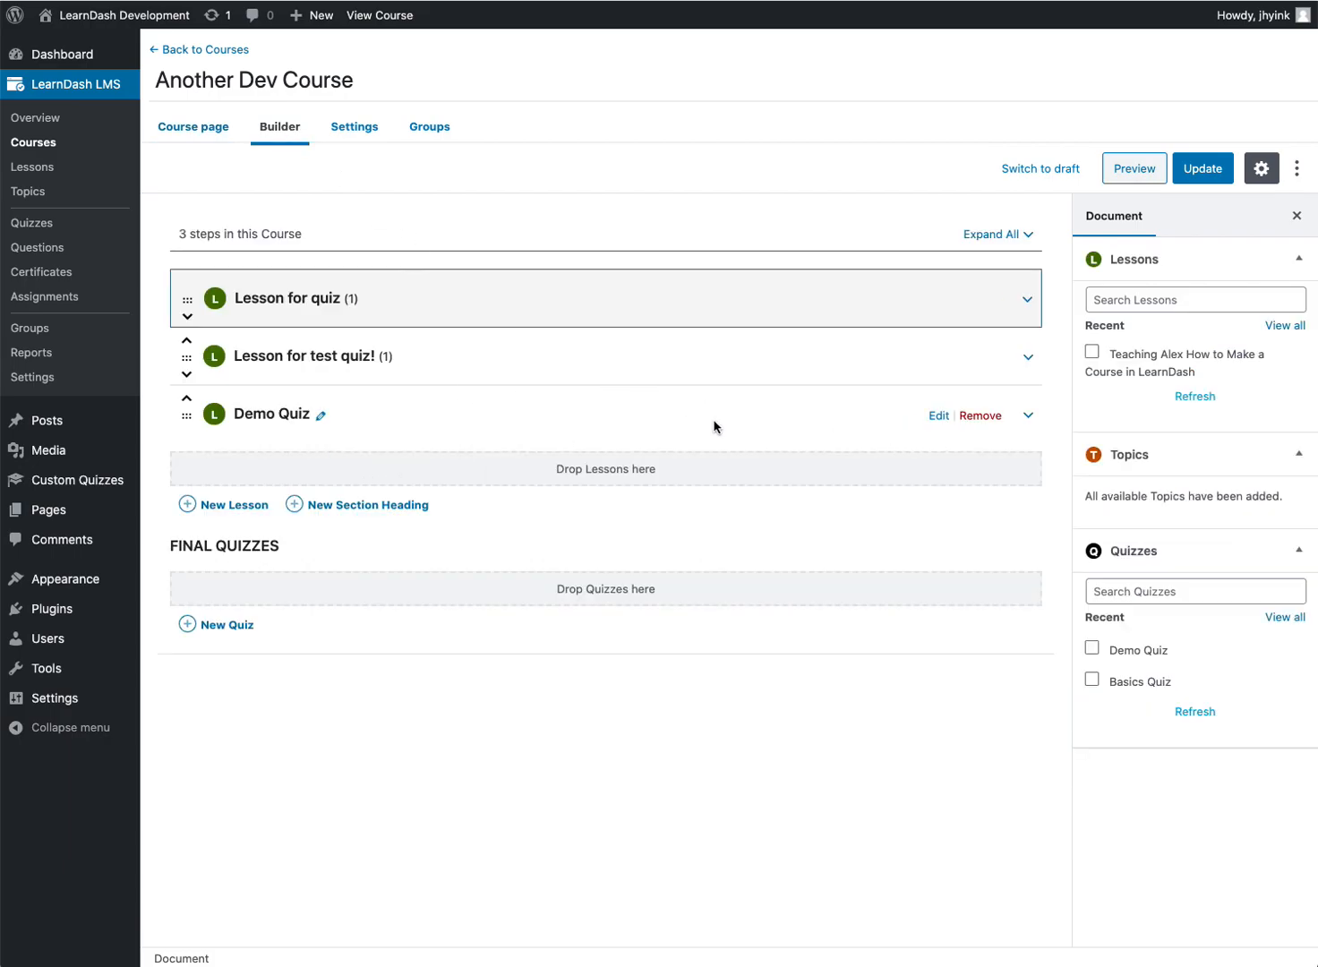
pyautogui.click(1028, 416)
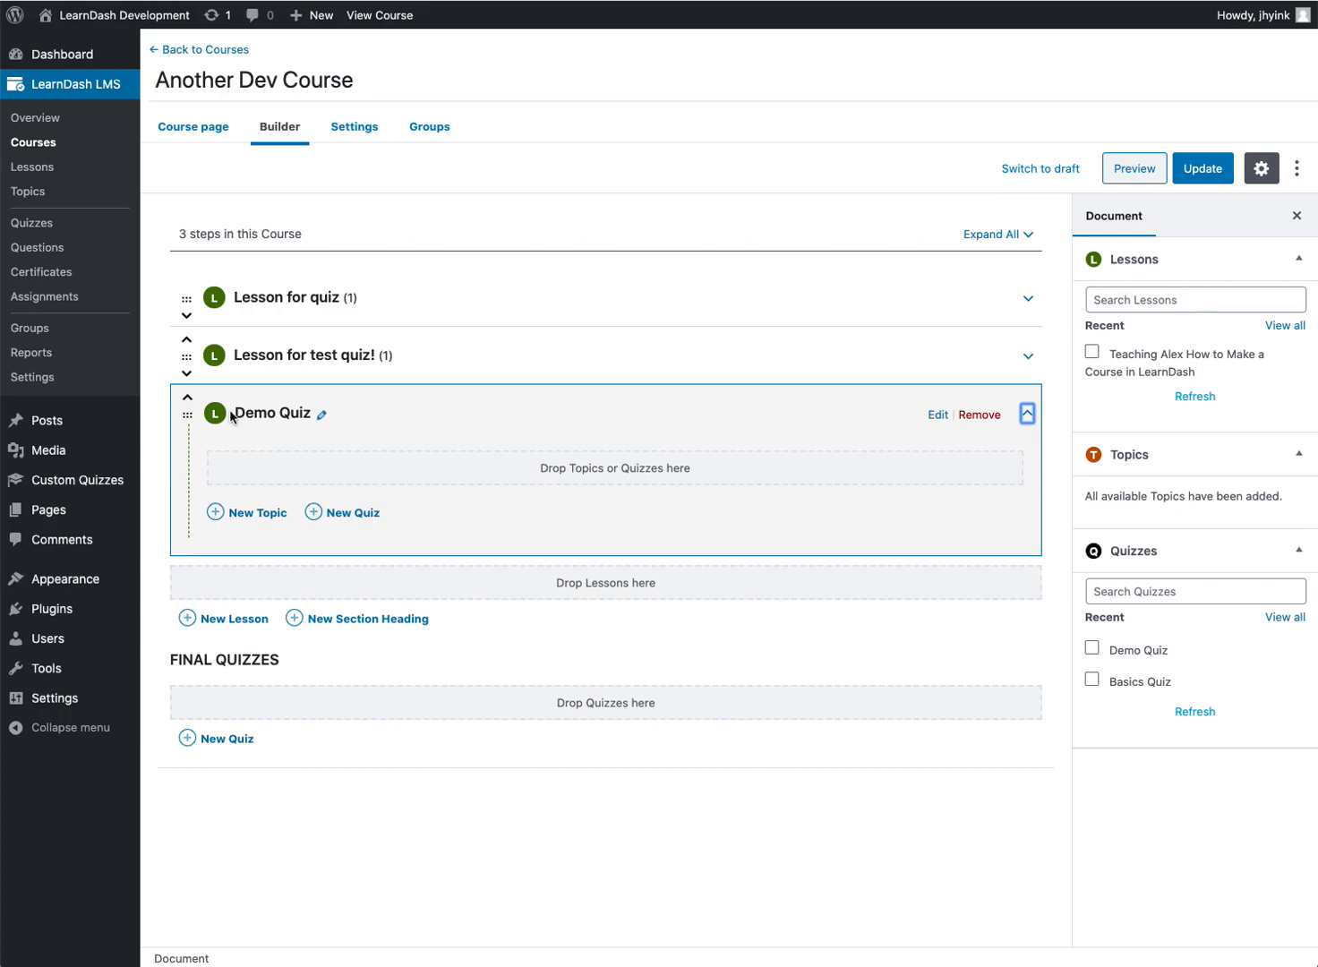
pyautogui.moveTo(1139, 653); pyautogui.dragTo(442, 462)
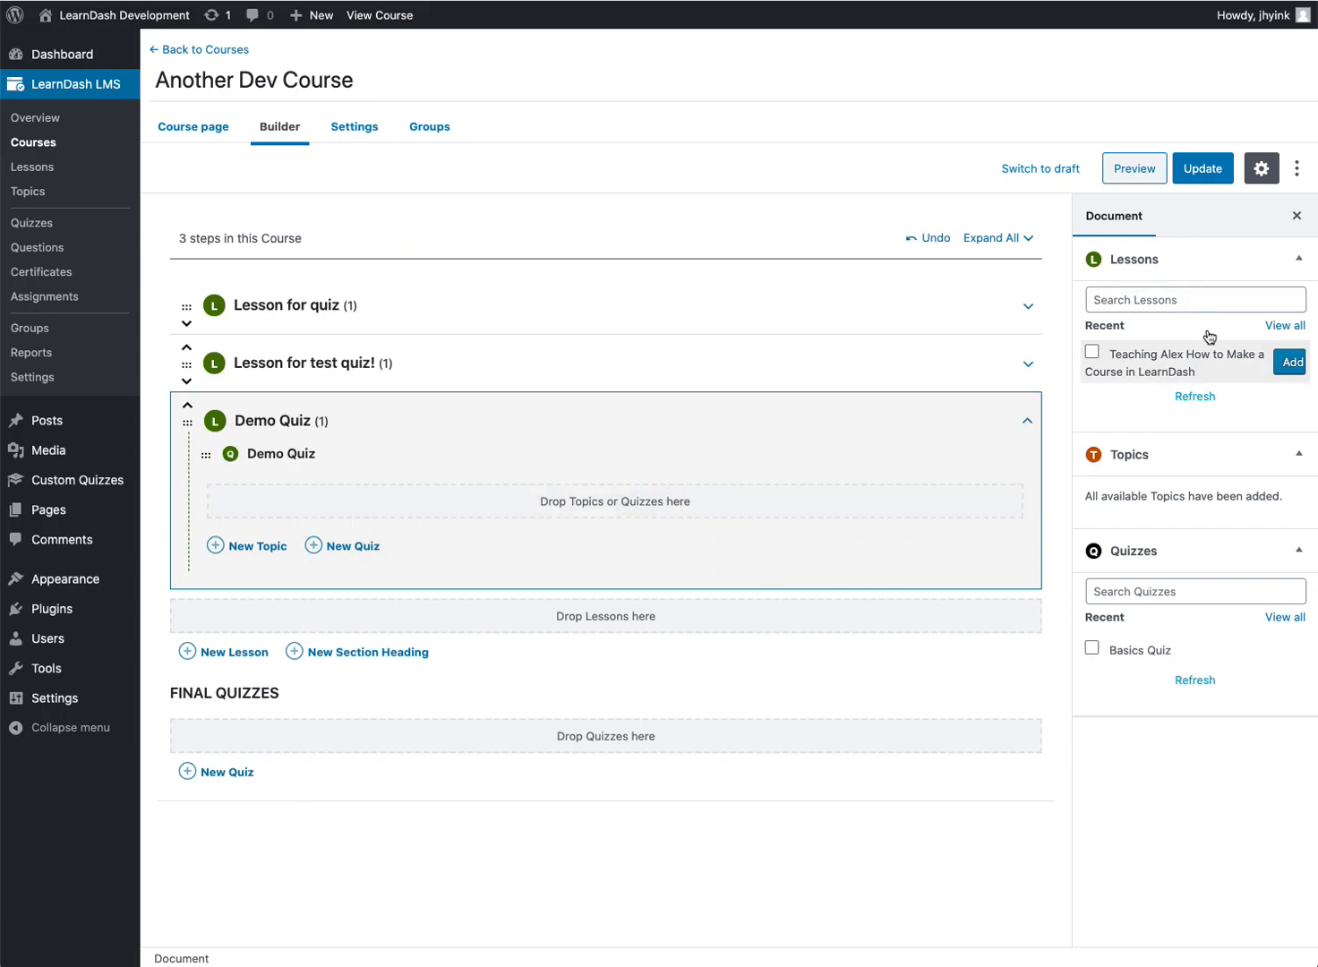
pyautogui.click(1201, 169)
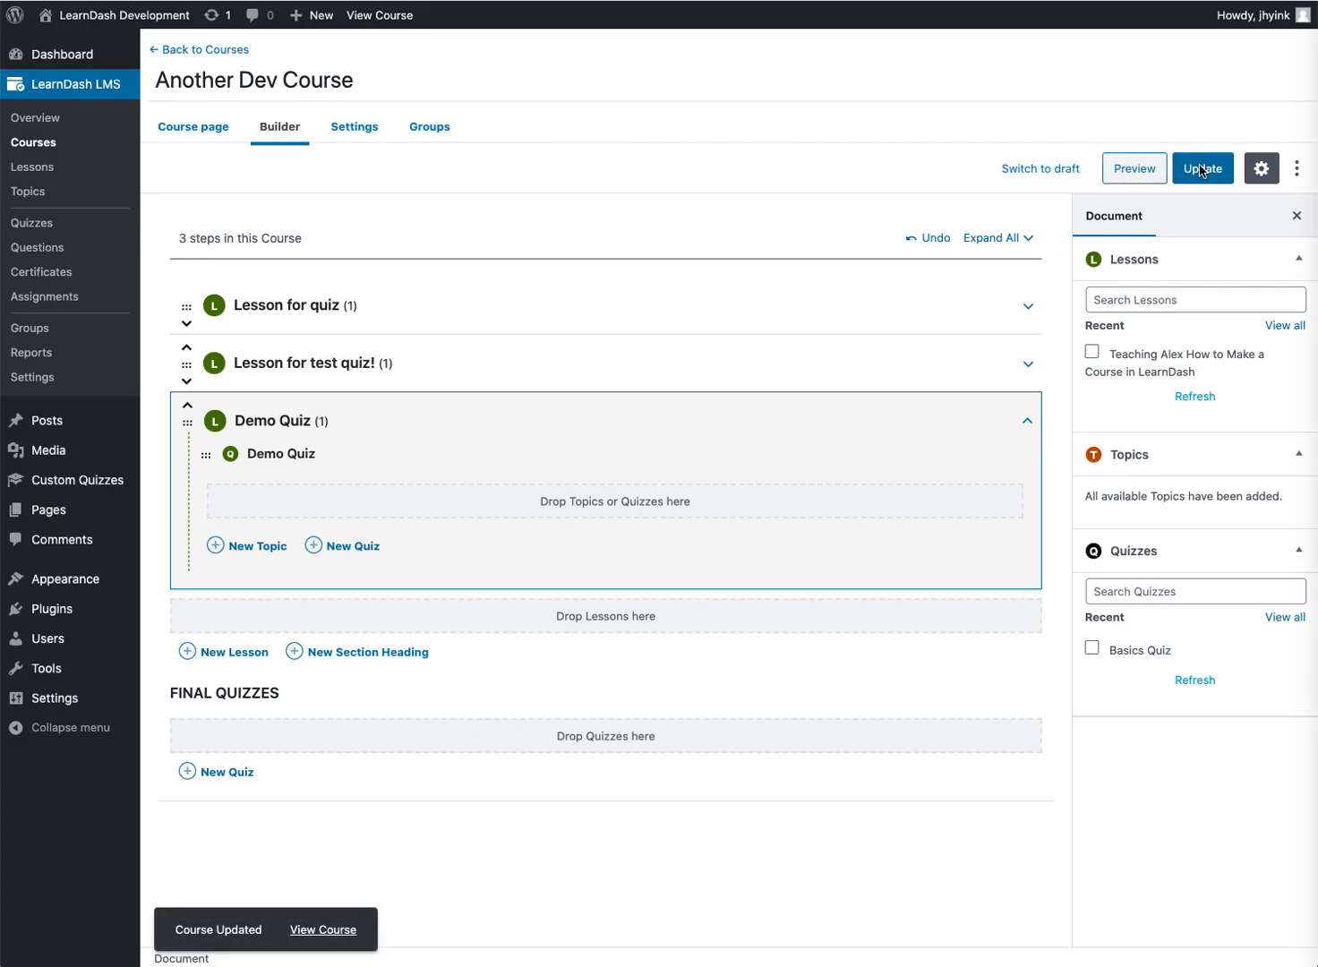
# - Open Demo Quiz from its refreshed lesson page on the site and examine which questions the quiz presents
pyautogui.hotkey('ctrl', 'Tab')
pyautogui.press('super+r')
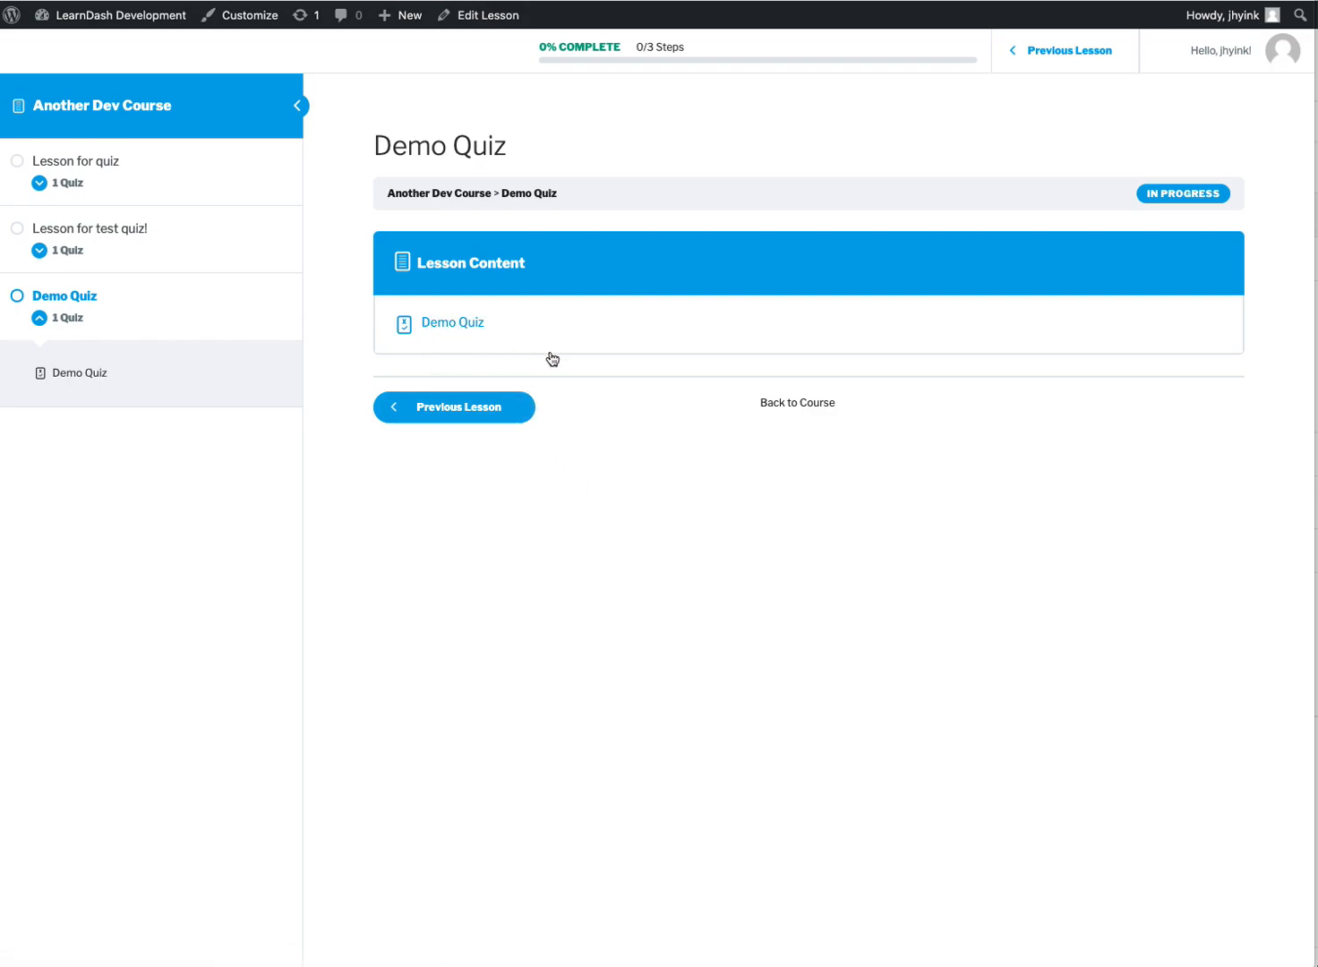
pyautogui.click(443, 327)
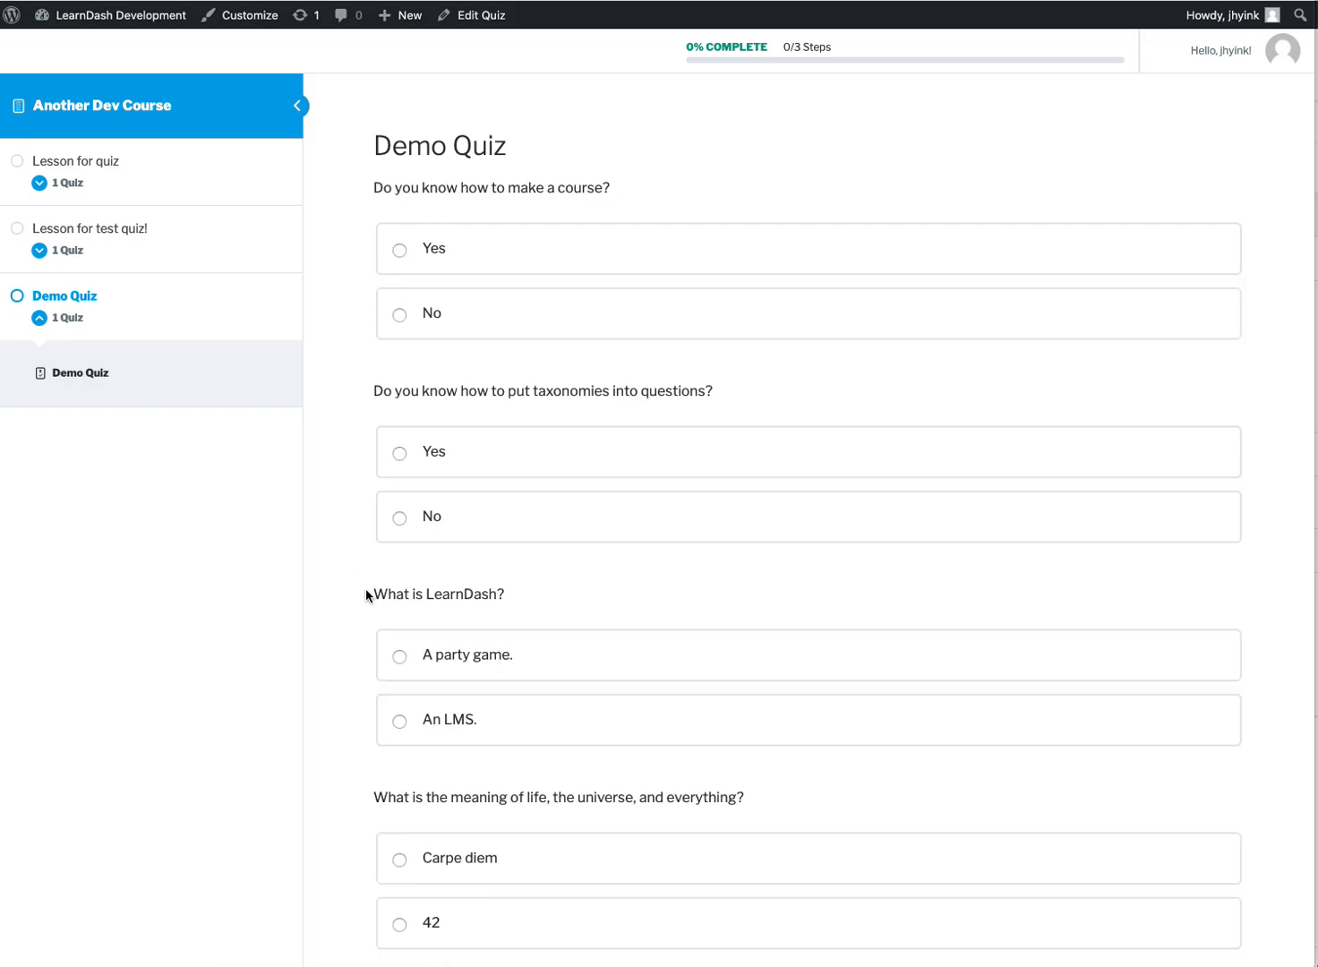
pyautogui.scroll(-3, 367, 593)
pyautogui.scroll(-2, 374, 809)
pyautogui.scroll(-3, 374, 805)
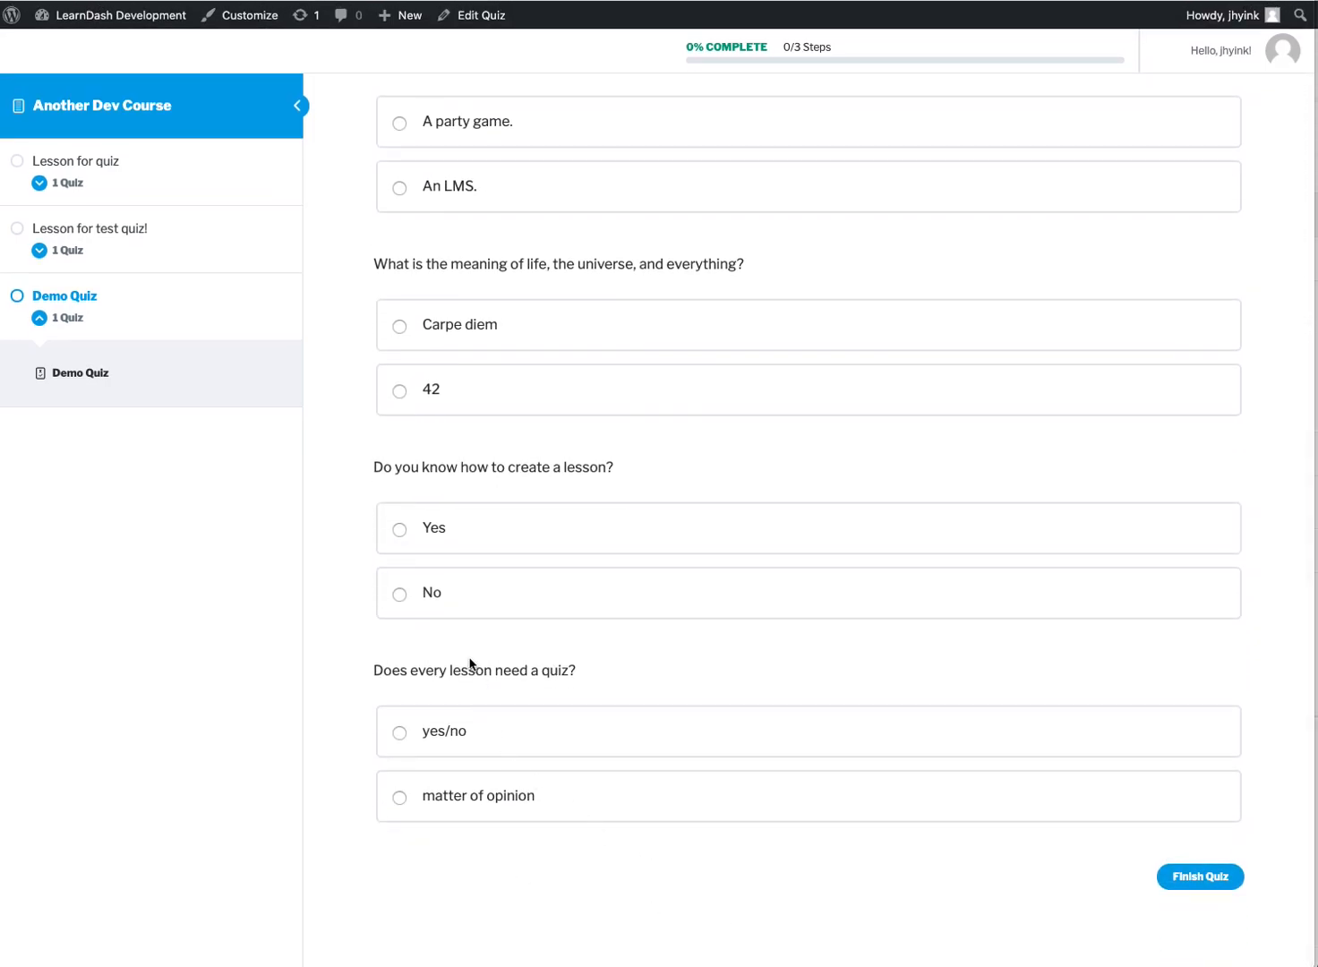
pyautogui.scroll(3, 303, 497)
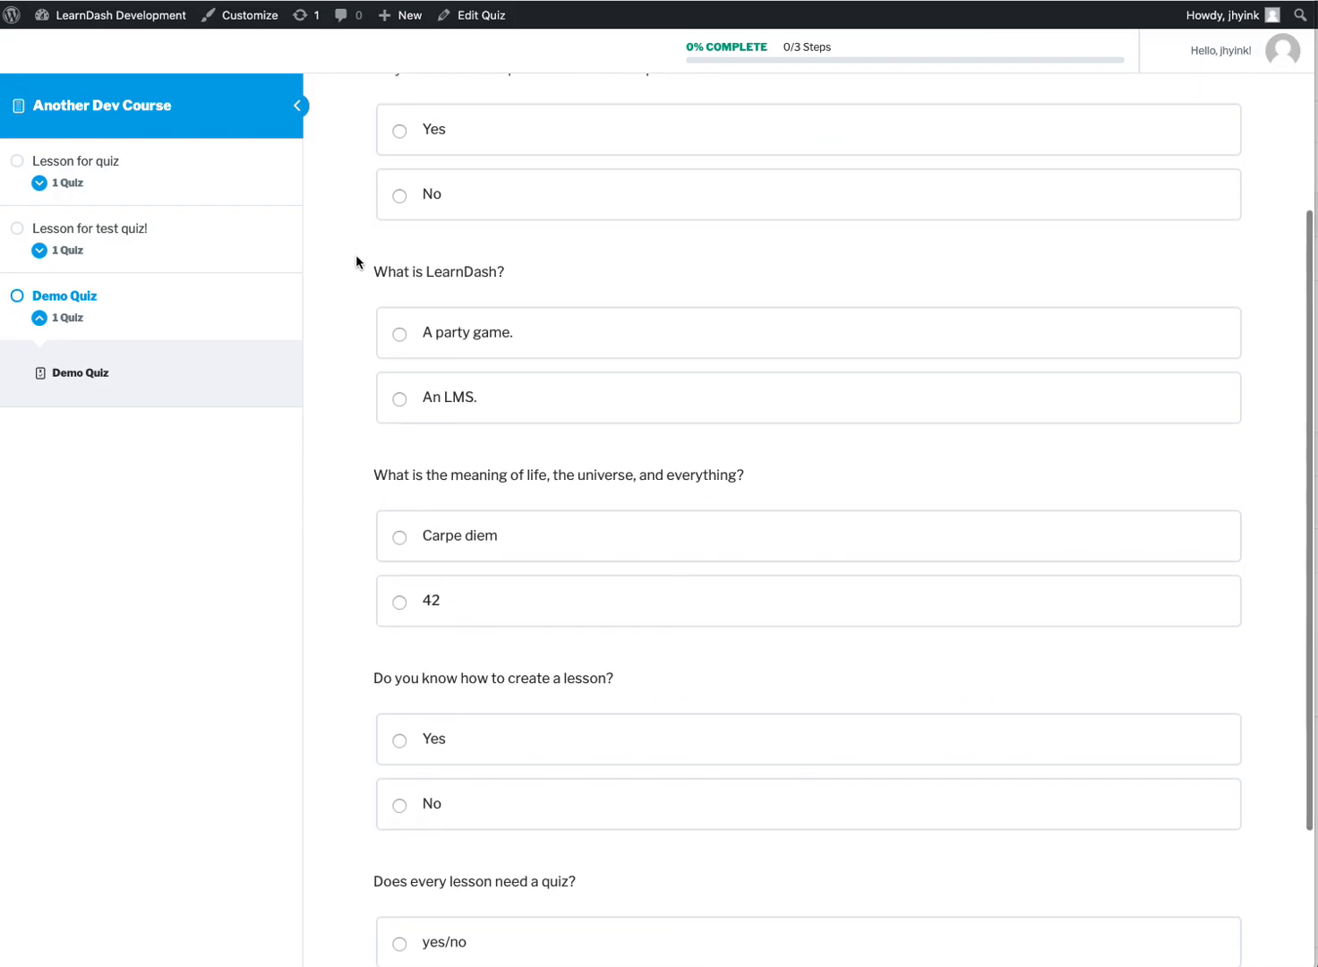
# - Return to the site administration and open "Custom Quiz for Demo" to review its question counts per category
pyautogui.hotkey('ctrl', 'shift', 'Tab')
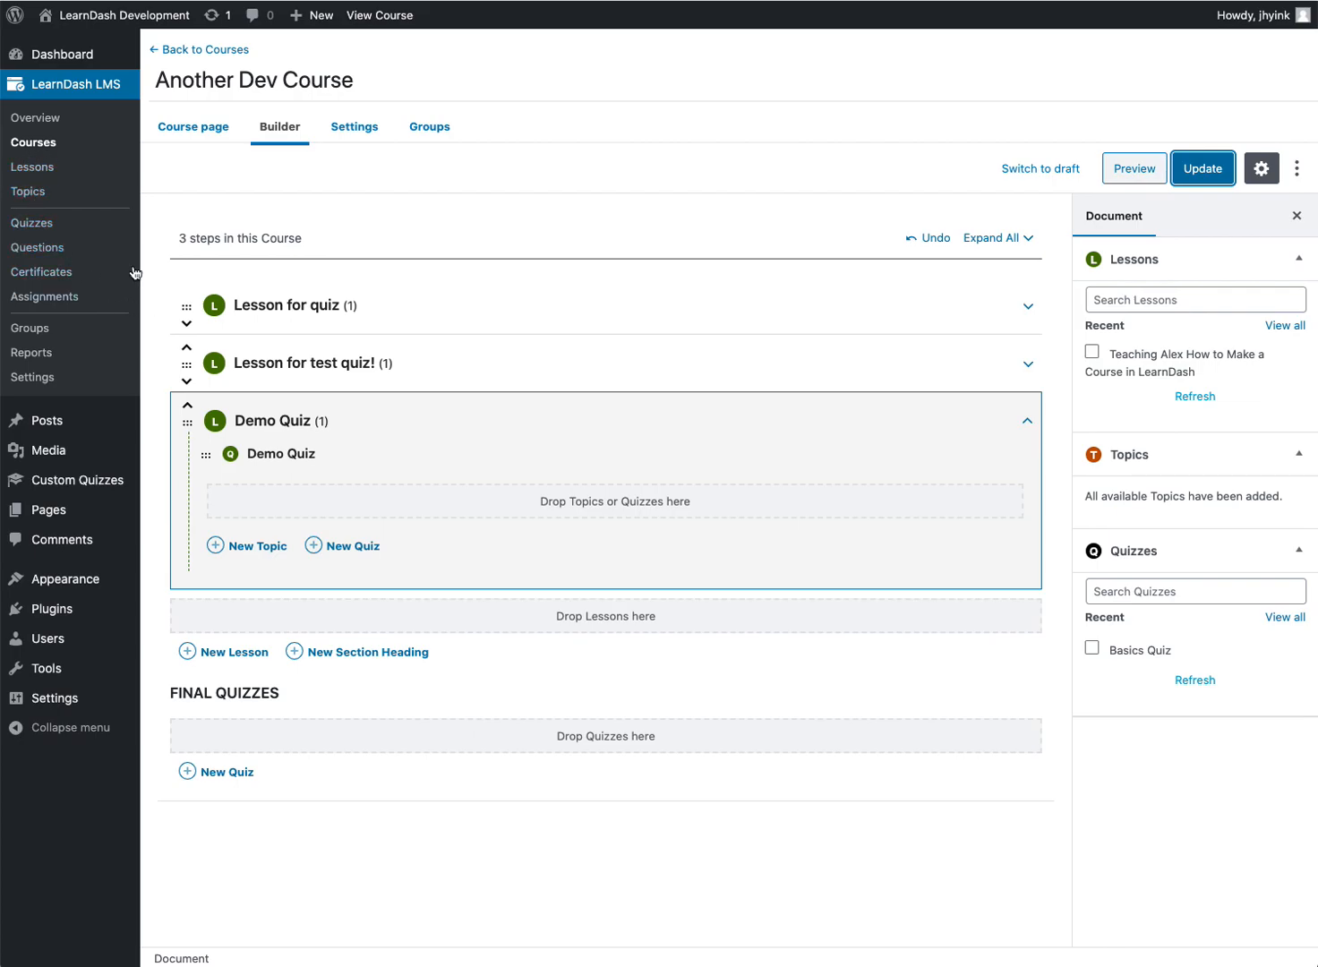
pyautogui.click(226, 488)
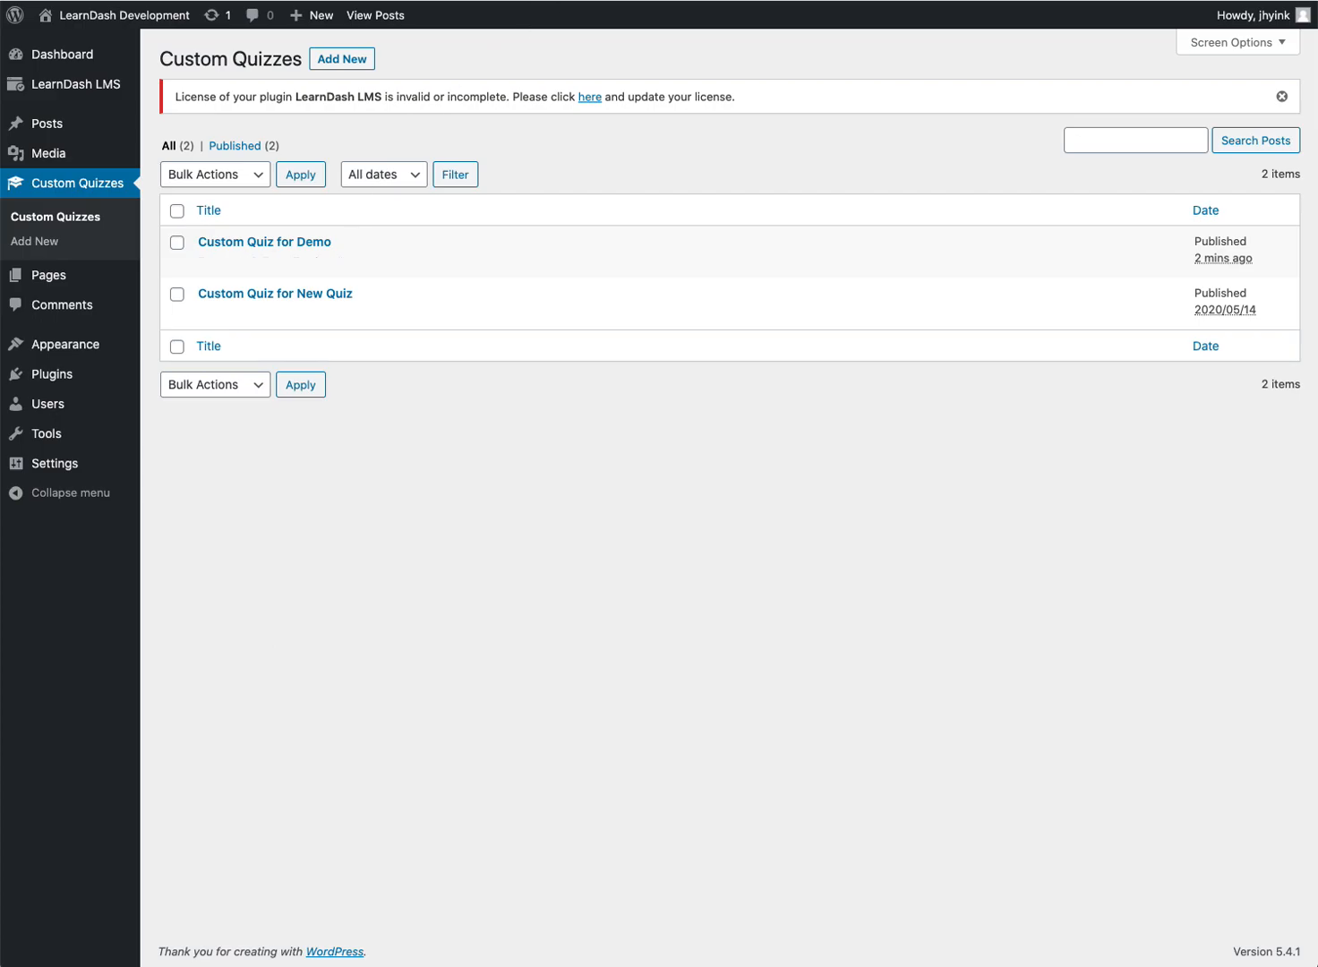
pyautogui.click(220, 243)
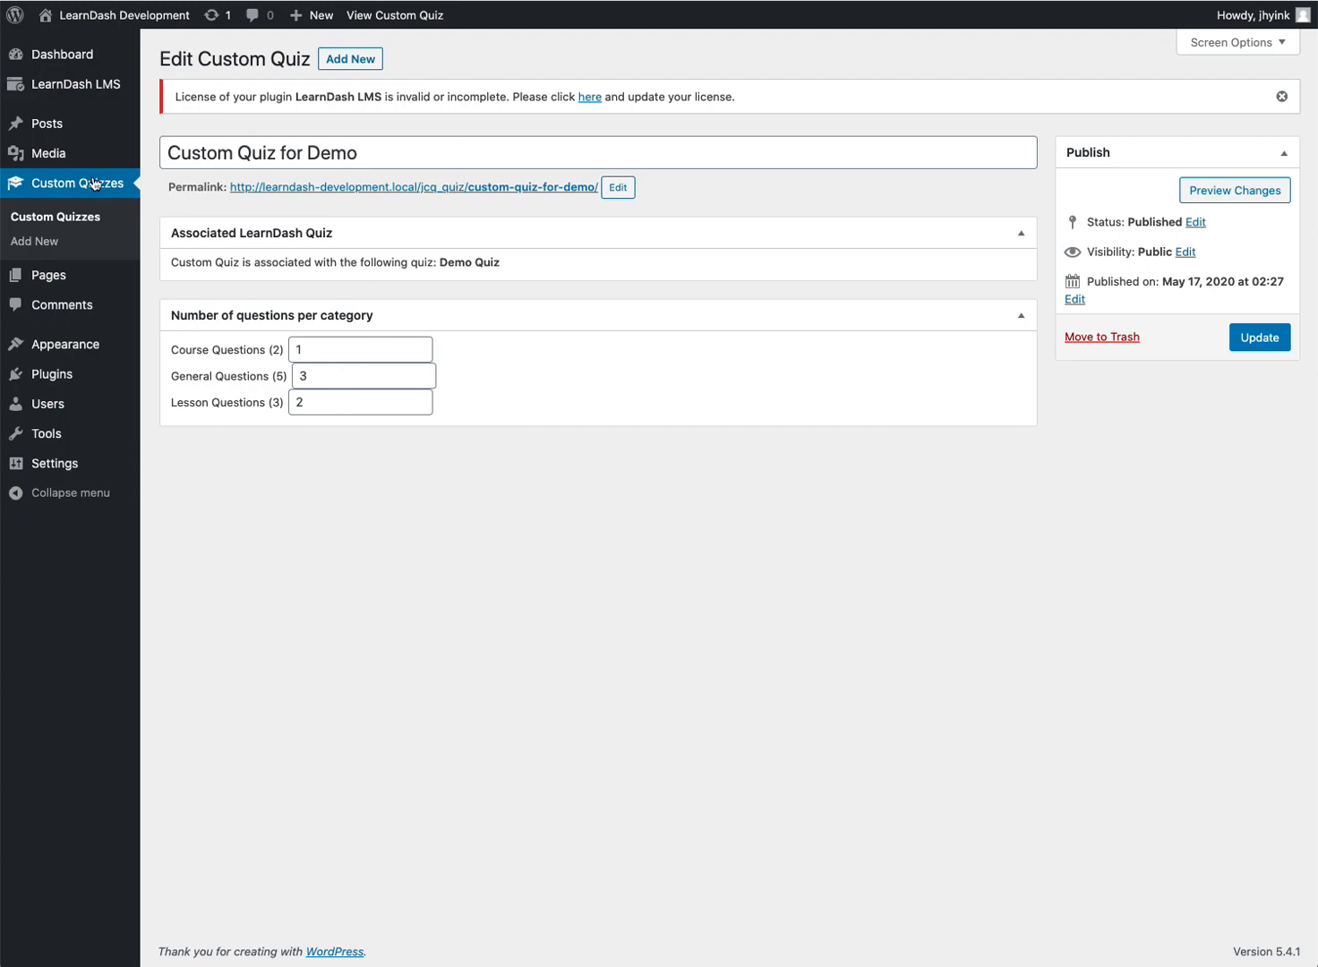
# - Open the LearnDash question list and inspect the "Creating a Course" question's text and category against the first question of Demo Quiz
pyautogui.moveTo(89, 85)
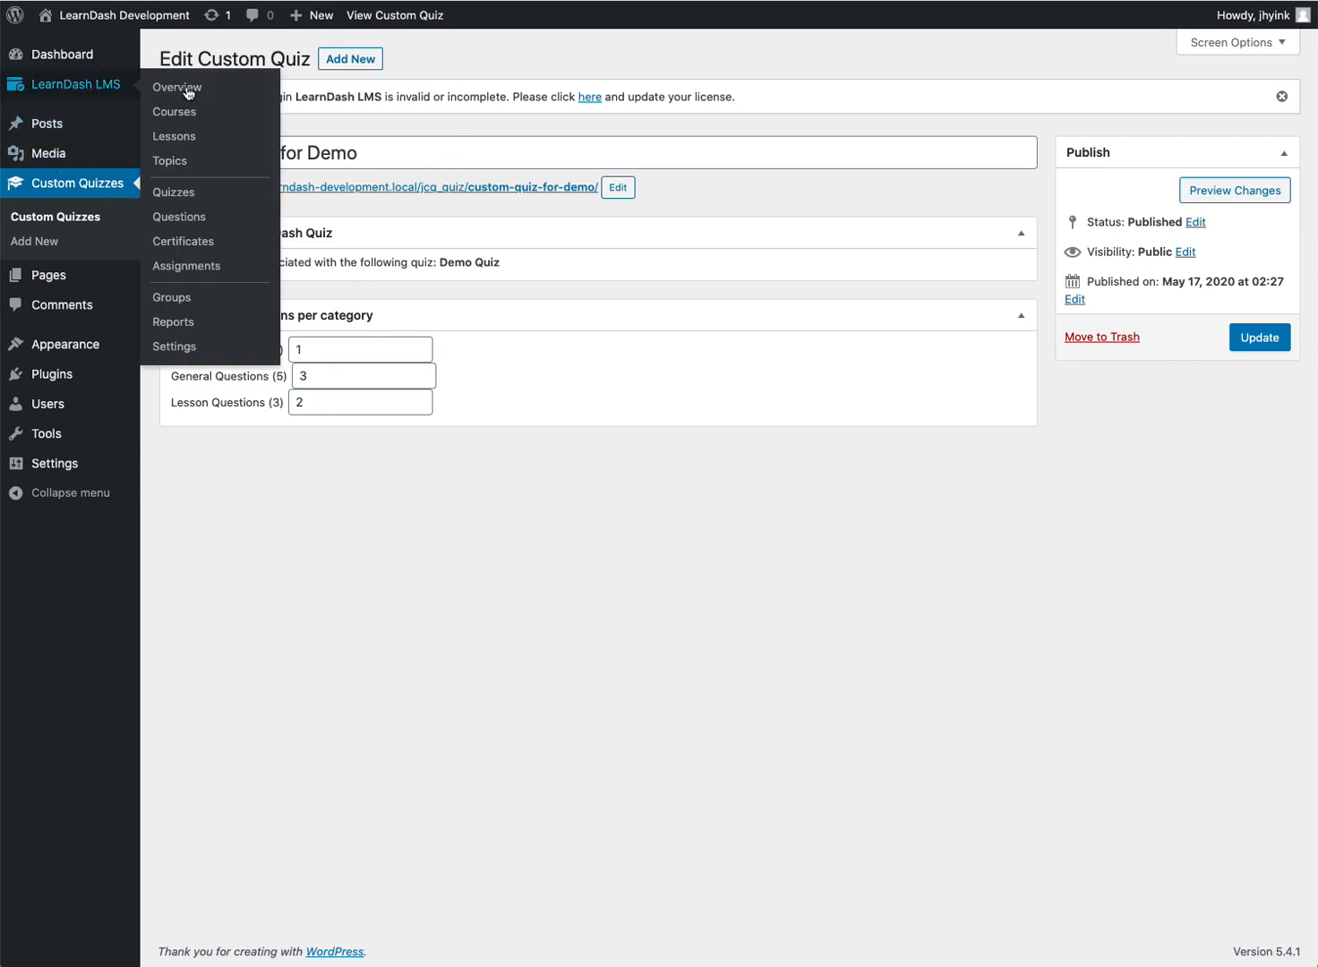
pyautogui.click(179, 217)
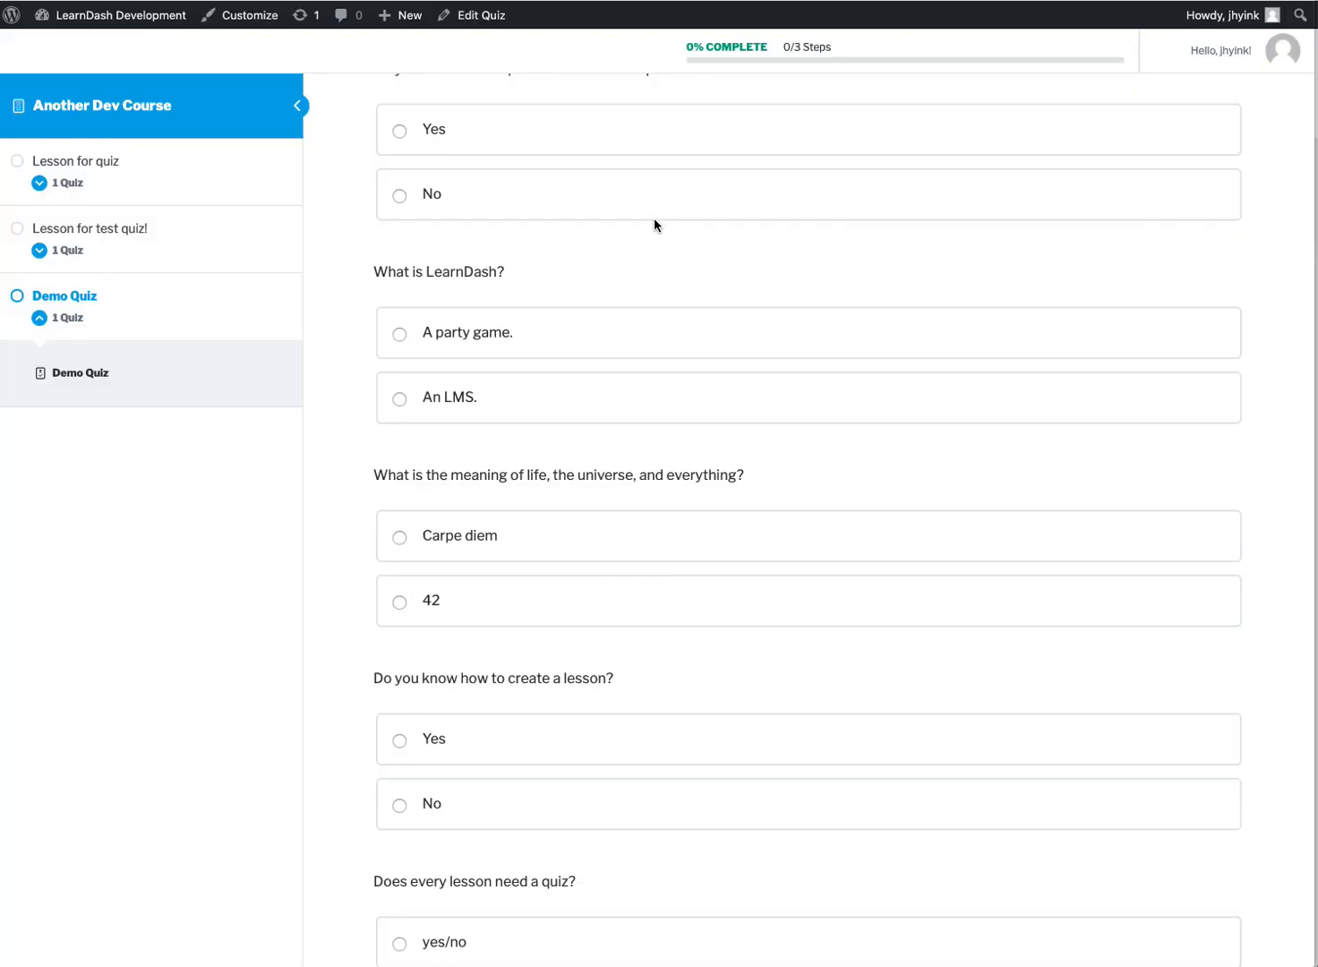
pyautogui.scroll(5, 627, 373)
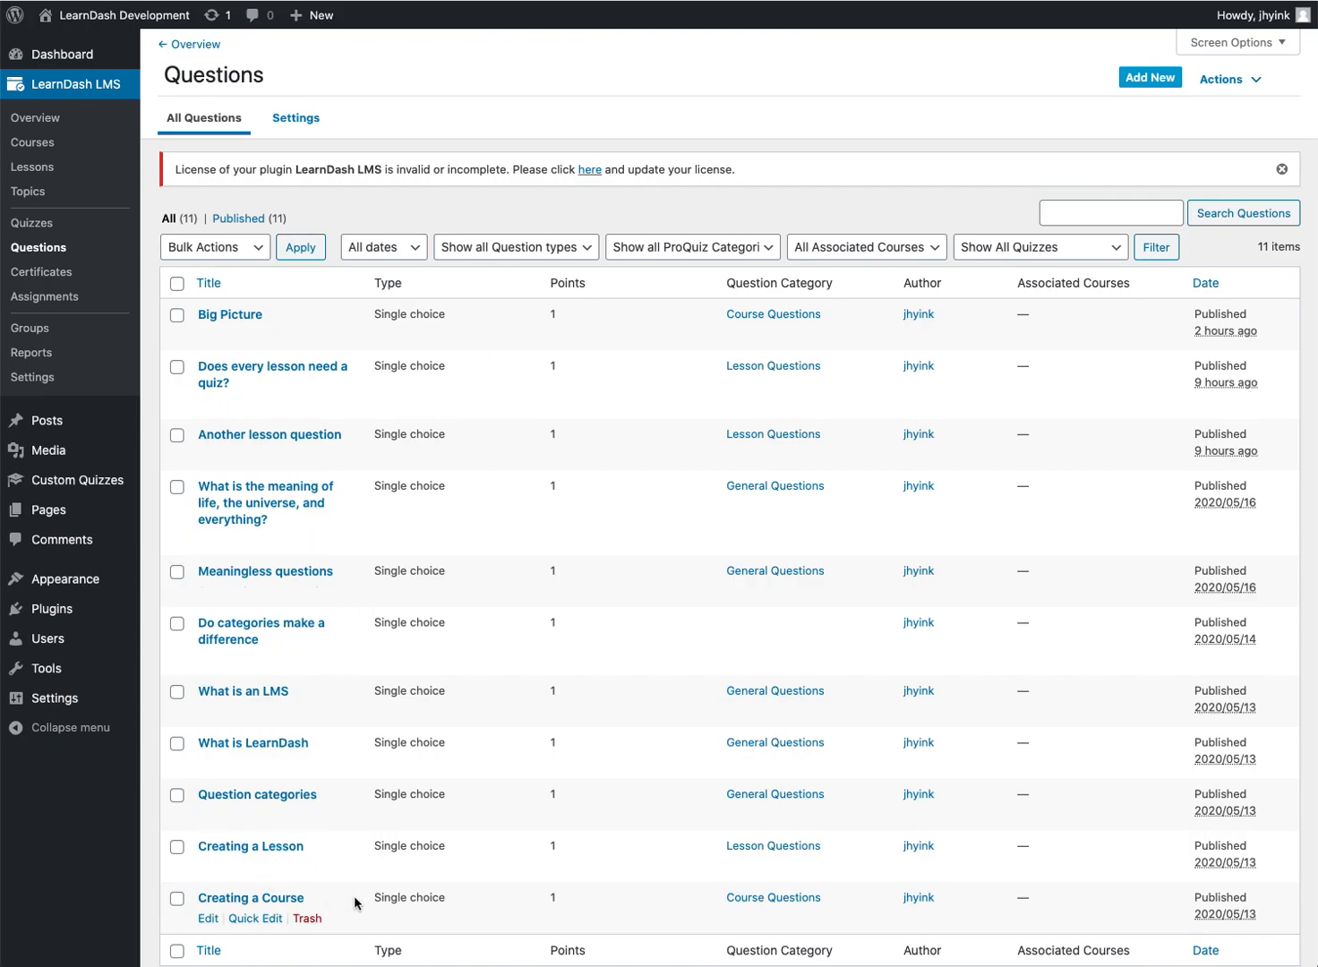
pyautogui.scroll(-3, 413, 880)
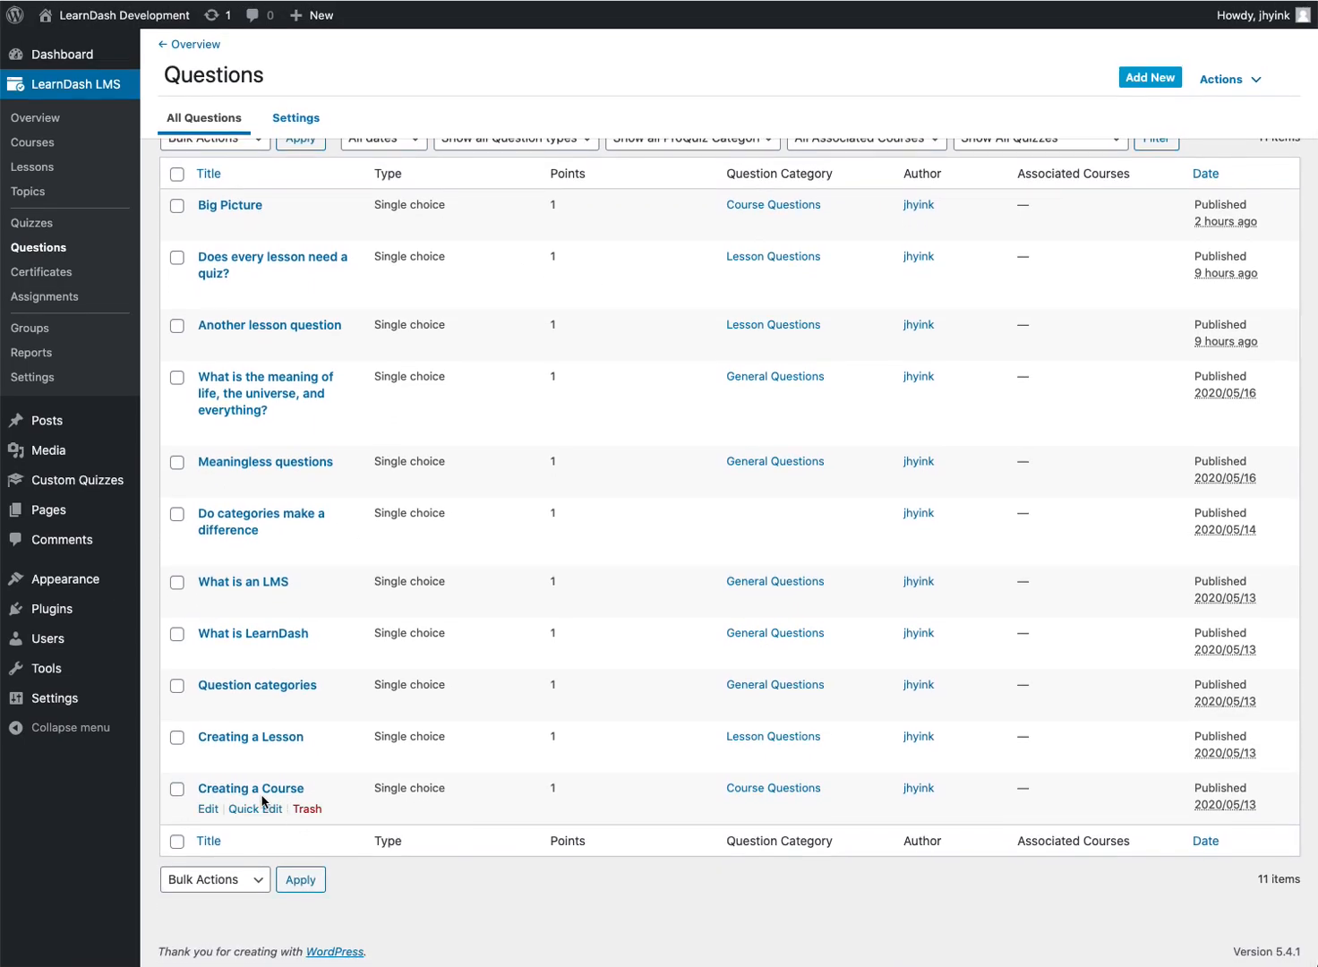
pyautogui.click(220, 789)
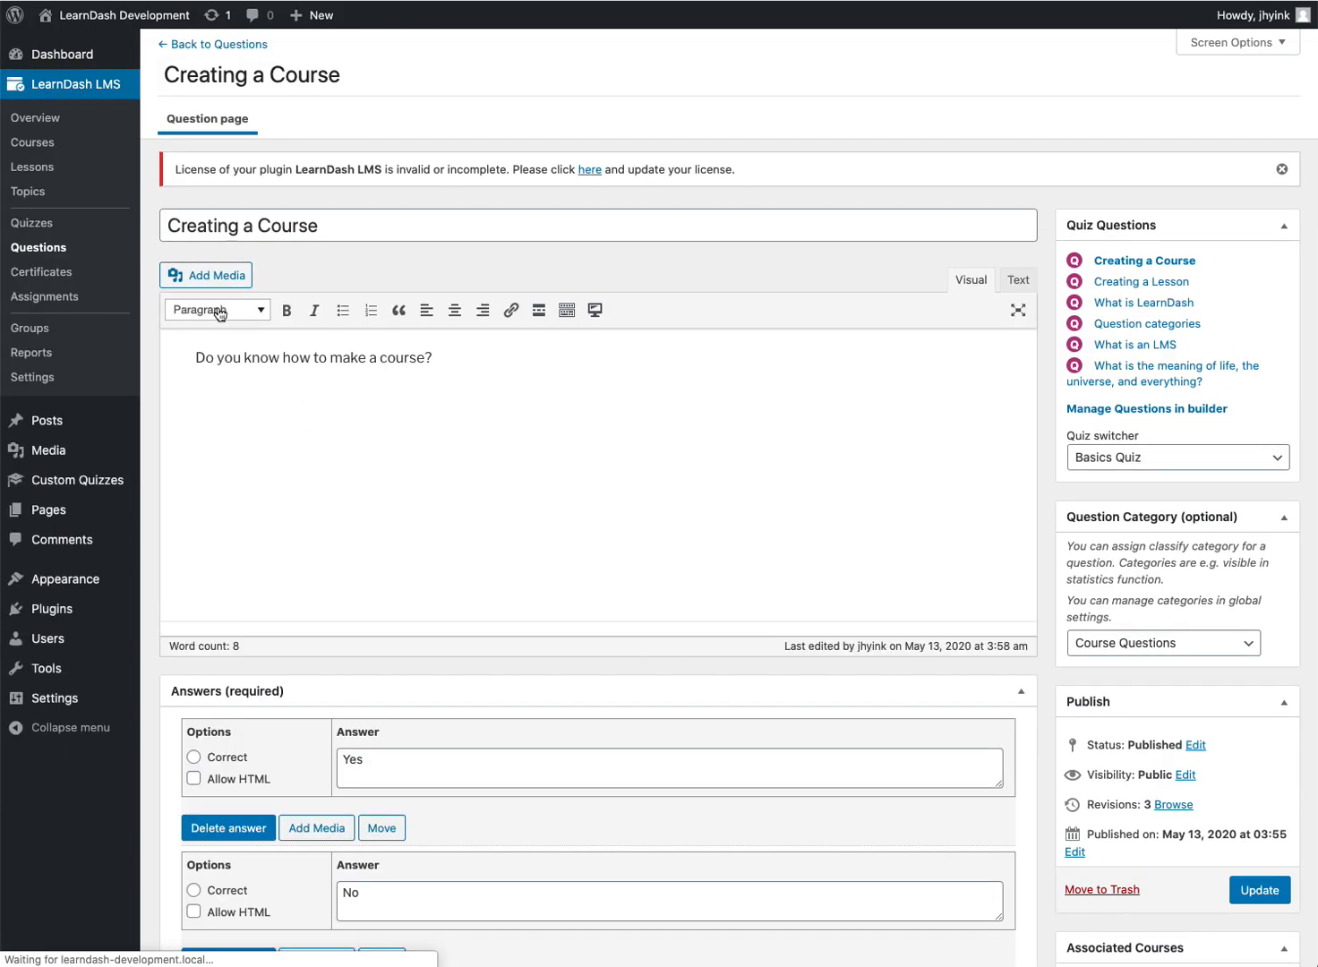
pyautogui.hscroll(-5, 300, 374)
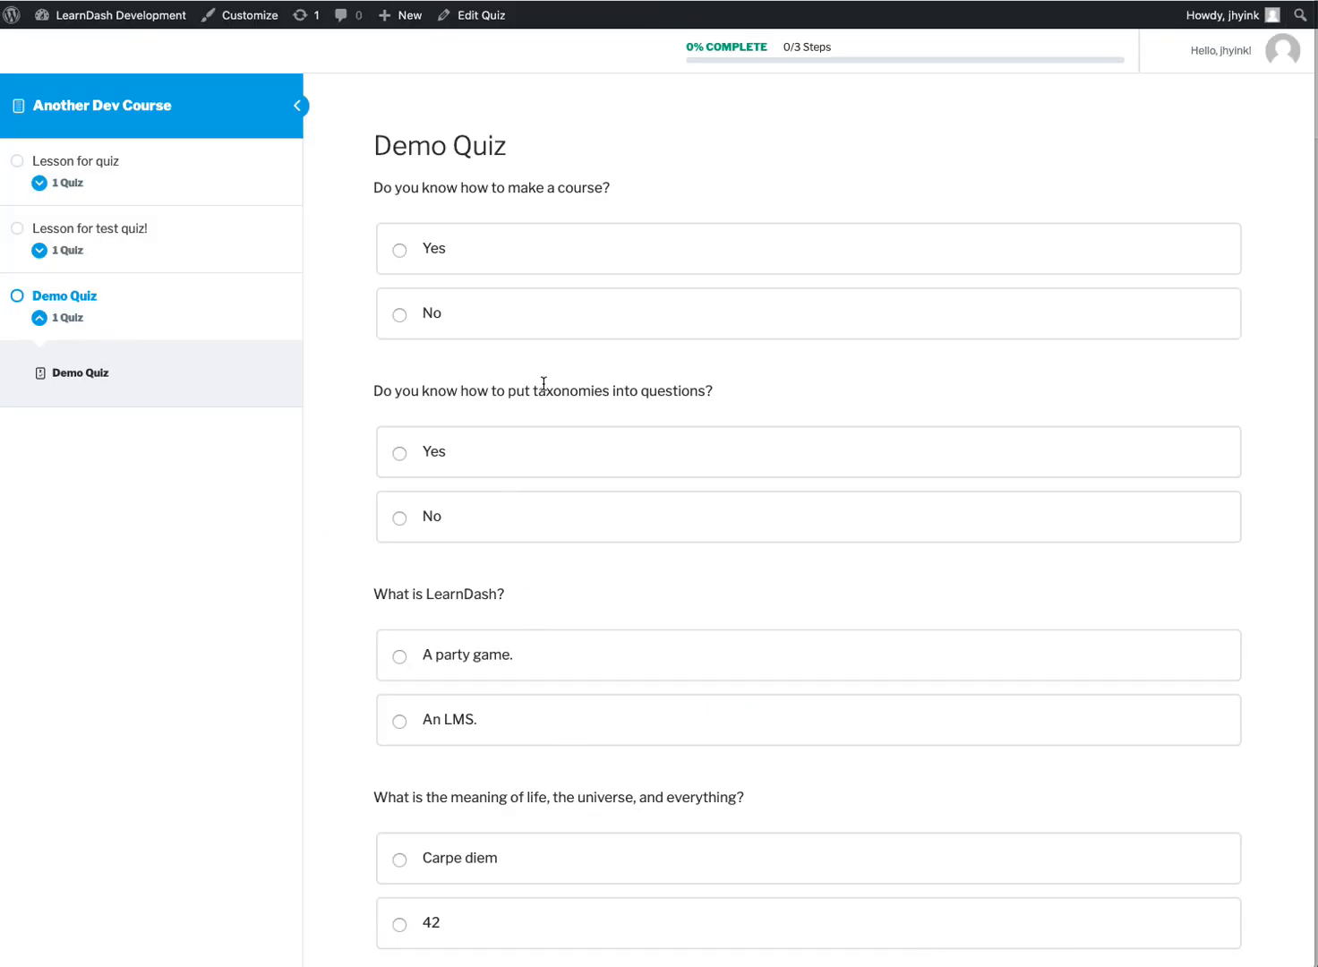
# - Compare the remaining Demo Quiz questions on the site with the question list's categories, opening the "Question categories" question to check its category
pyautogui.scroll(-4, 543, 383)
pyautogui.scroll(1, 544, 306)
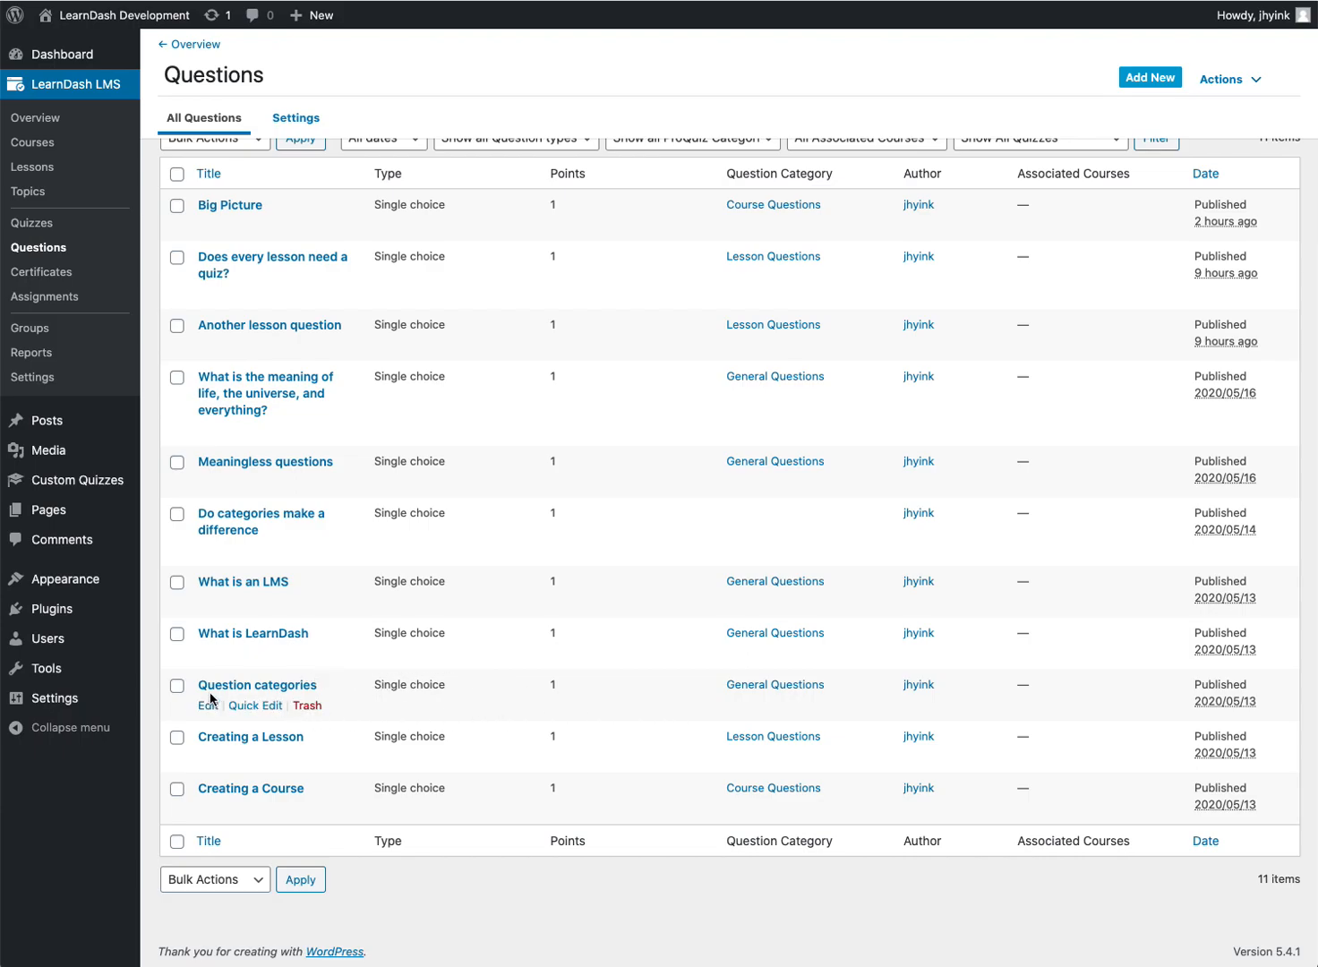
pyautogui.click(304, 686)
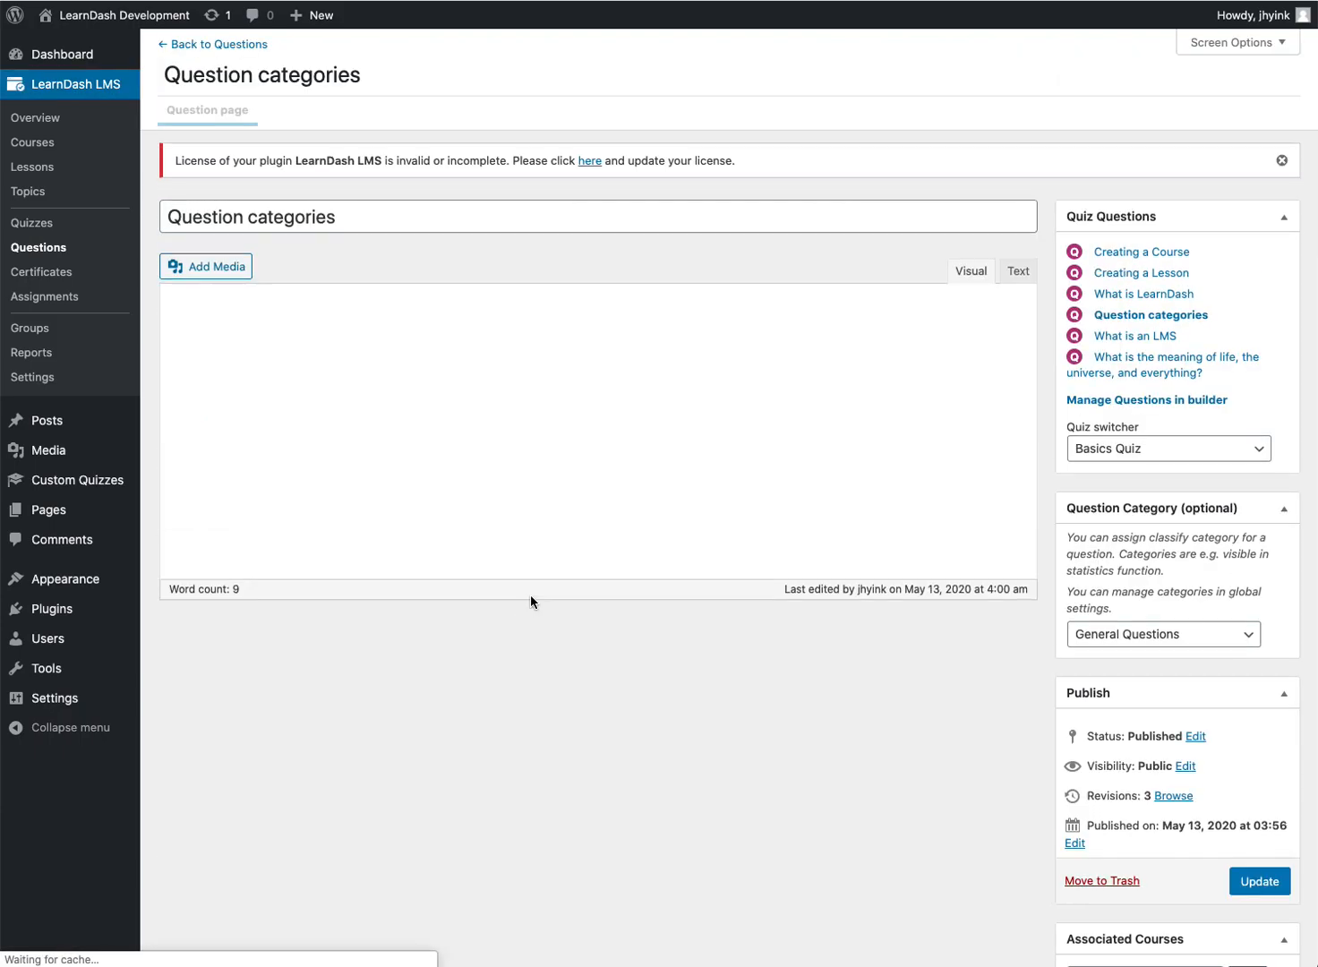
pyautogui.hscroll(-5, 266, 367)
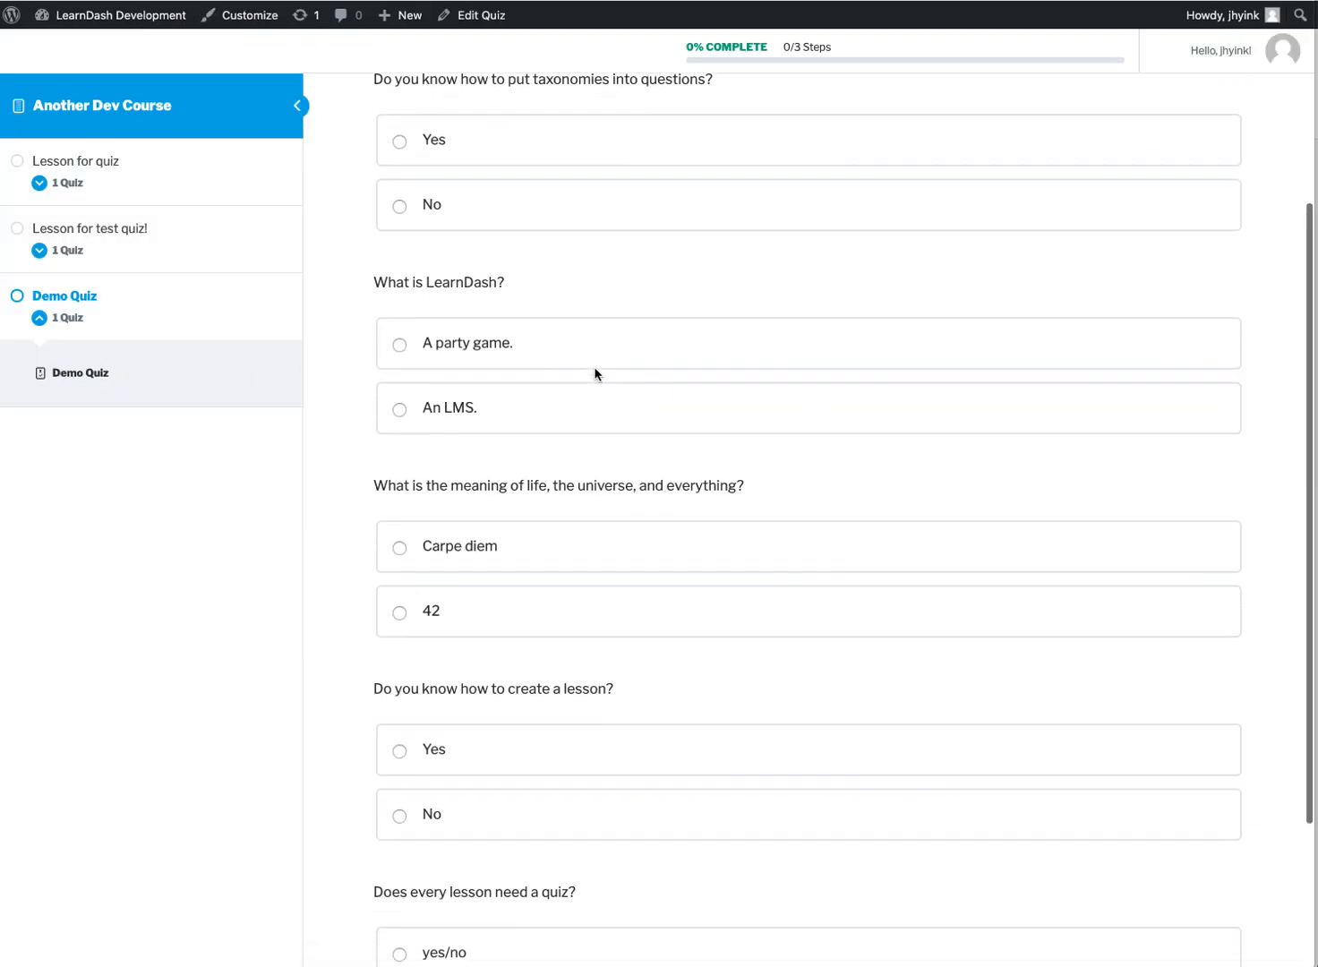
pyautogui.scroll(-3, 595, 374)
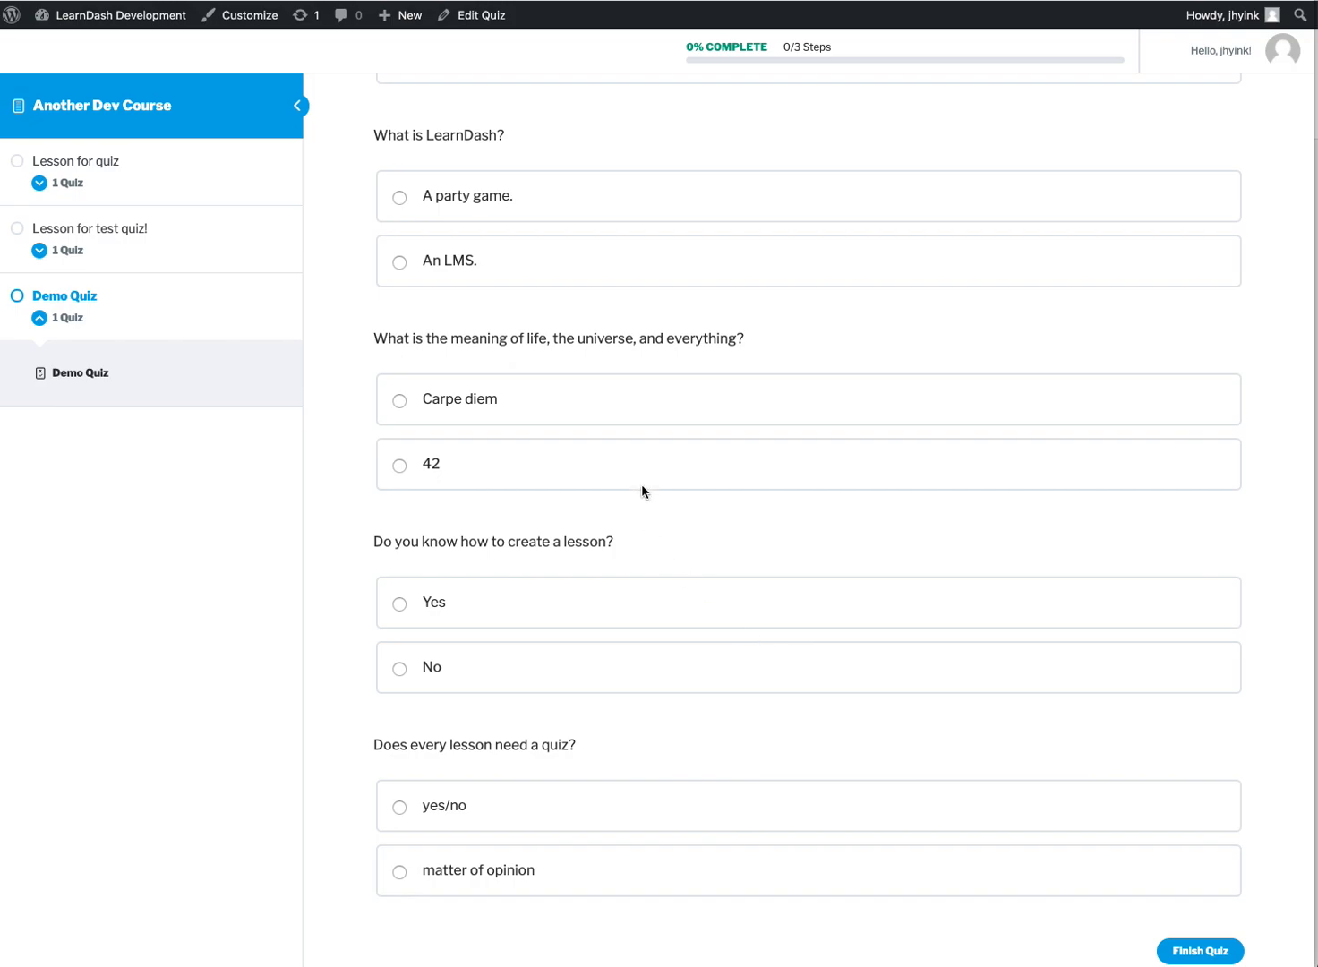
pyautogui.scroll(-2, 641, 491)
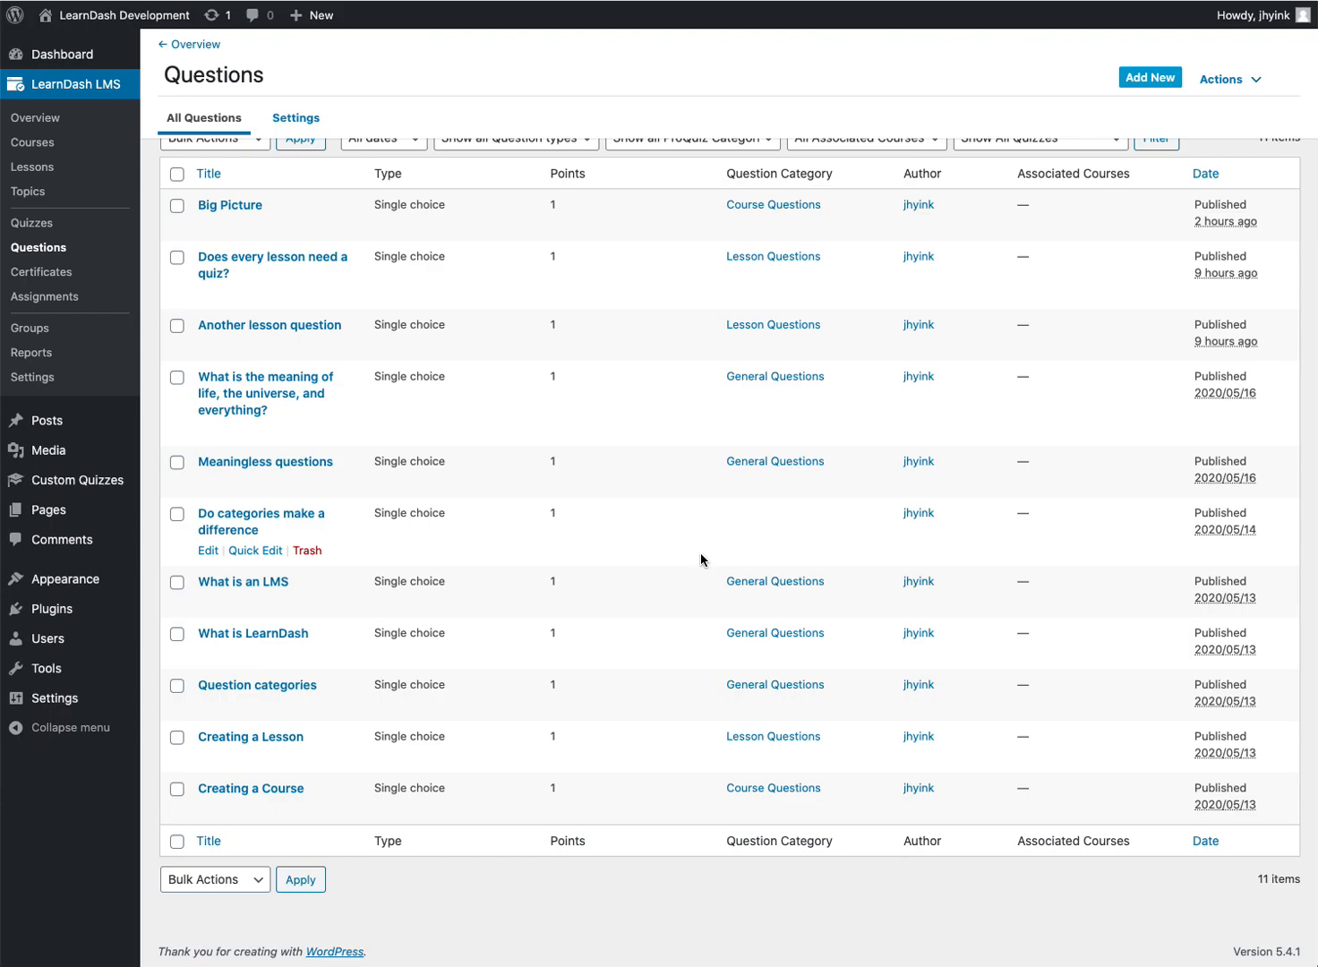
pyautogui.scroll(3, 700, 553)
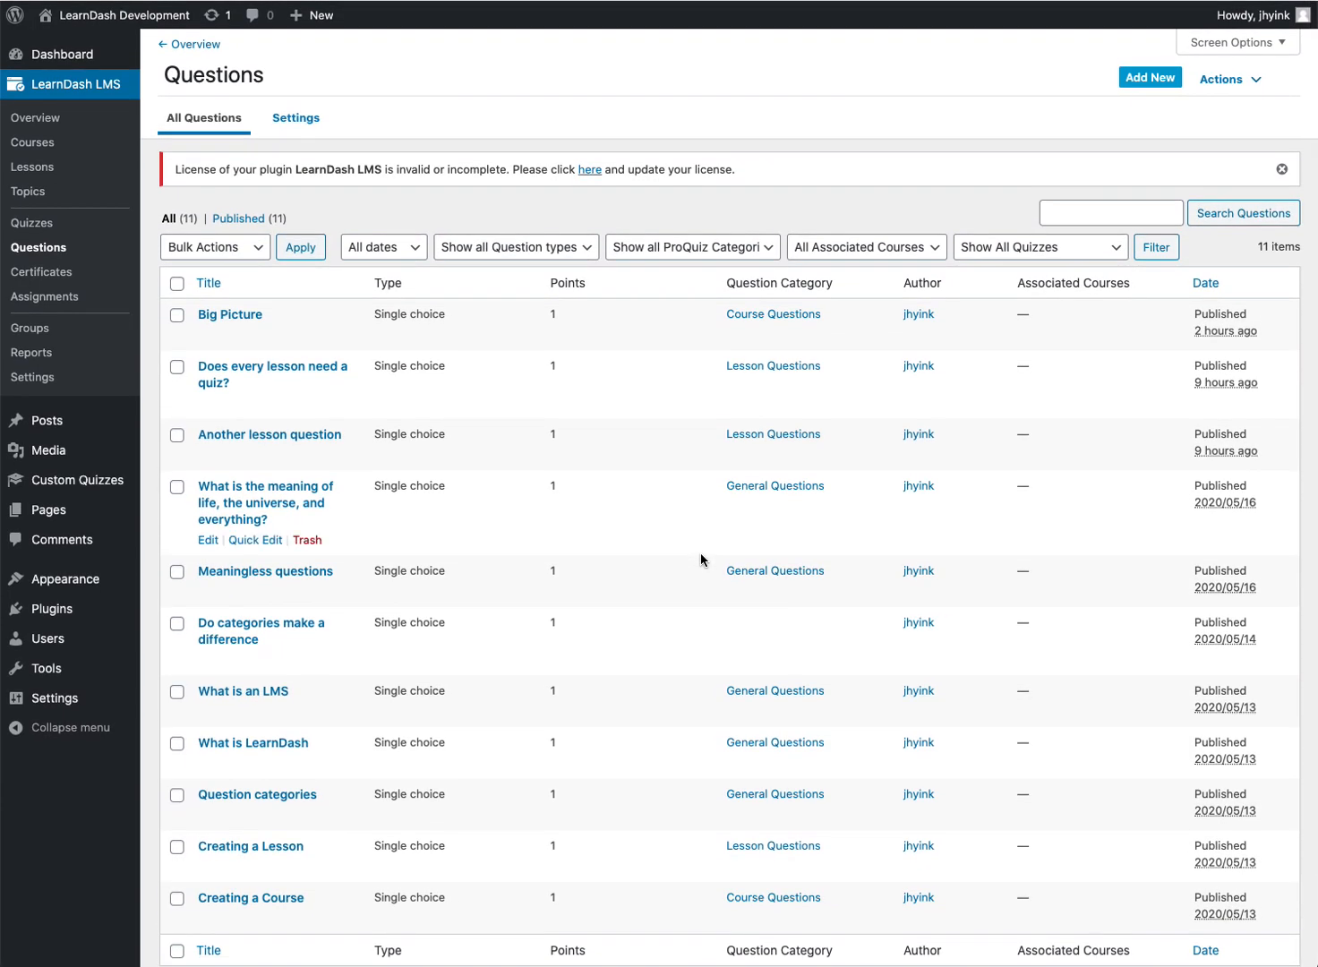